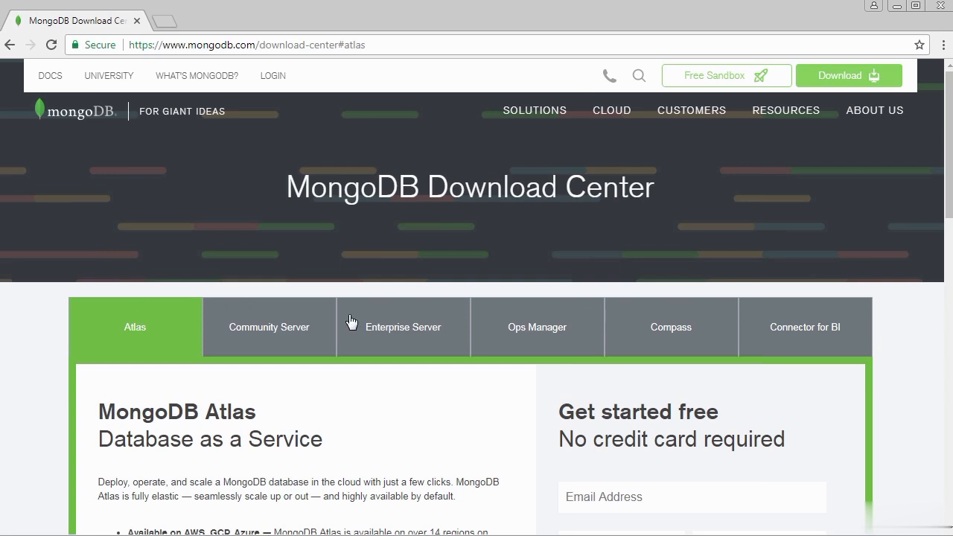
# - Open the Community Server downloads and review the available Windows versions, keeping Windows Server 2008 R2 64-bit and later, with SSL support x64
pyautogui.click(274, 336)
pyautogui.moveTo(950, 257); pyautogui.dragTo(950, 291)
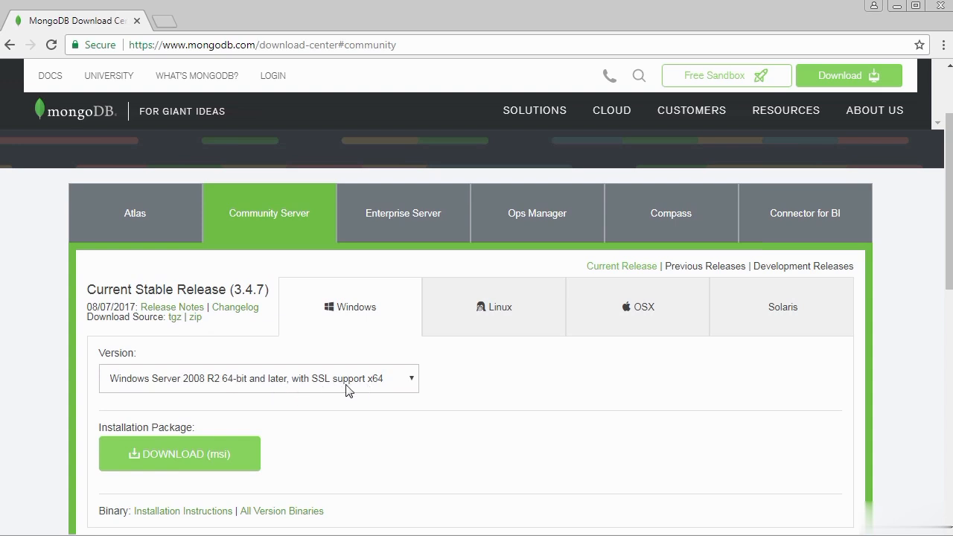
pyautogui.click(415, 383)
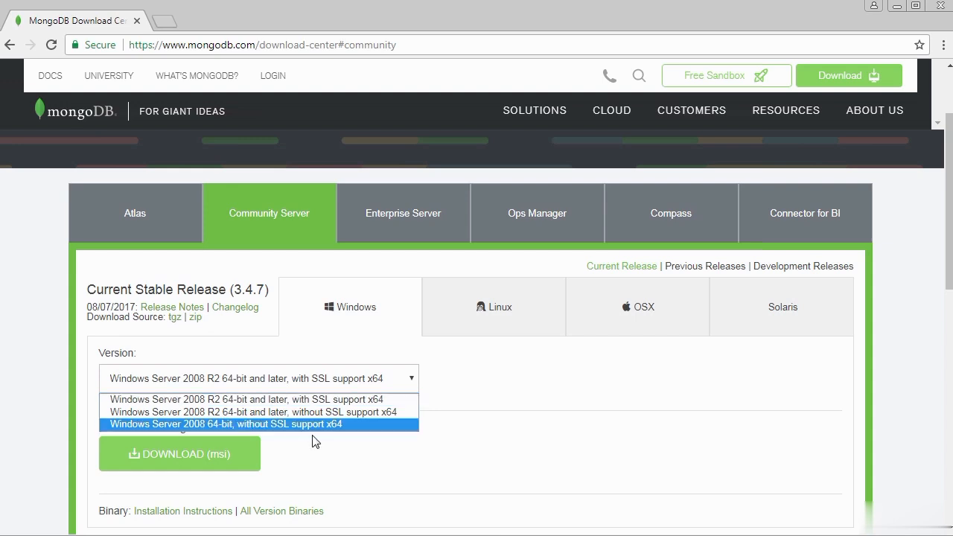
pyautogui.click(325, 455)
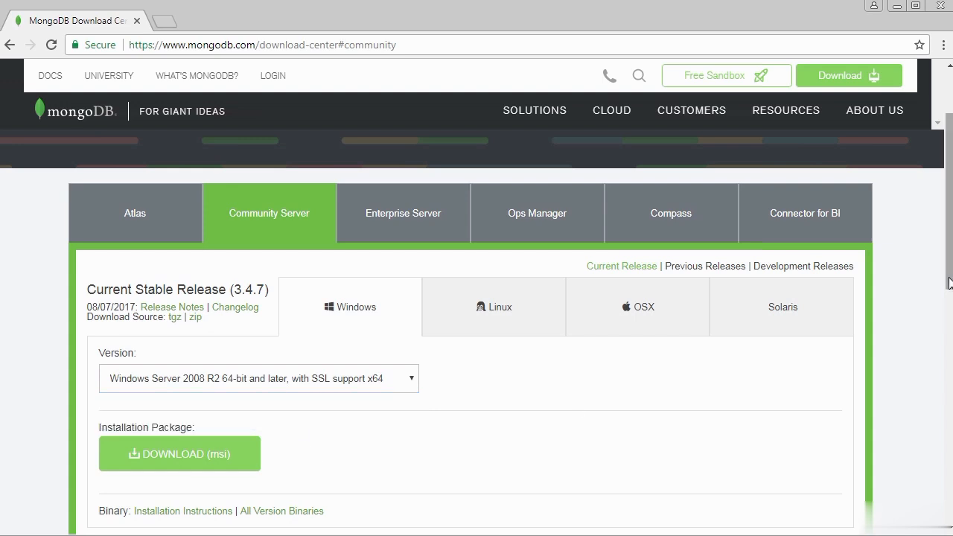
pyautogui.moveTo(947, 296); pyautogui.dragTo(950, 320)
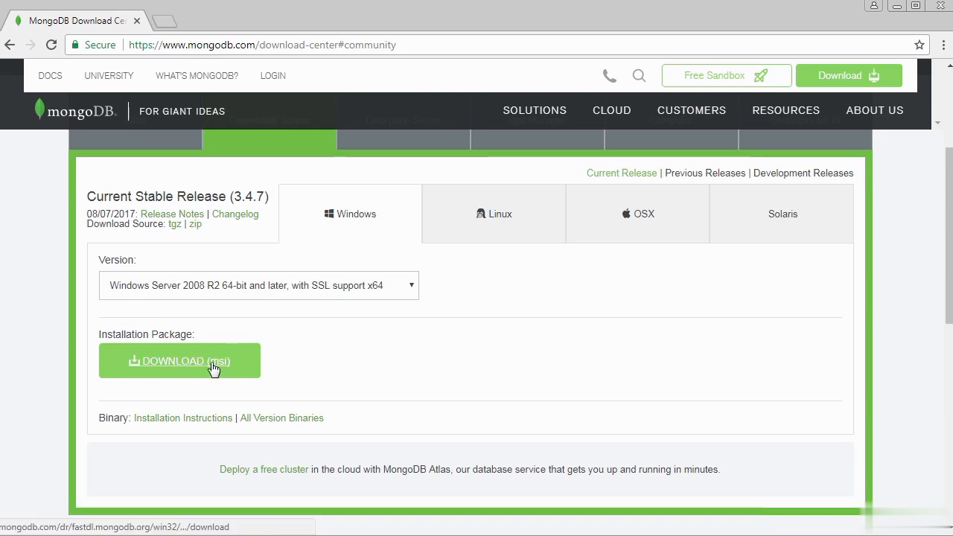
# - Download win32/mongodb-win32-i386-v3.2-latest-signed.msi from the list of all version binaries and run the installer
pyautogui.click(284, 421)
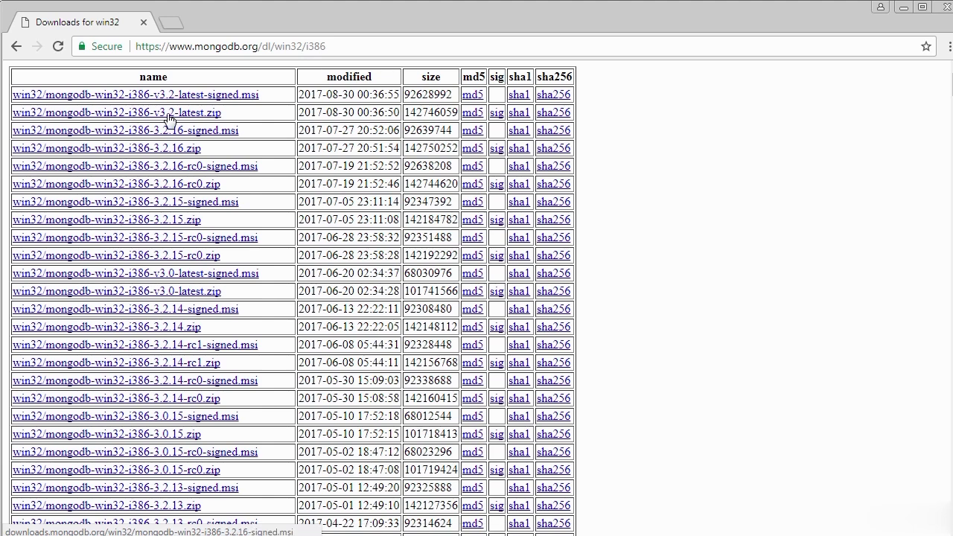
pyautogui.click(205, 101)
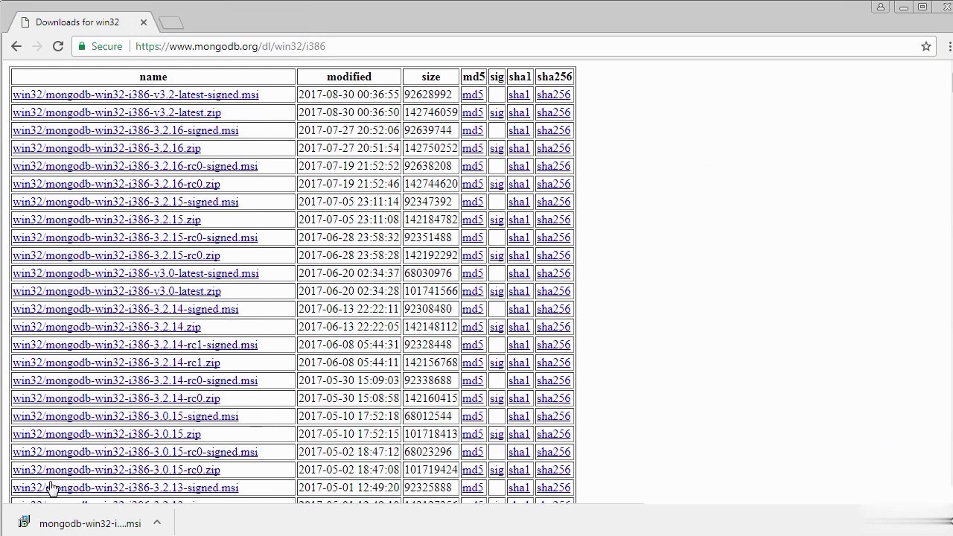
pyautogui.click(117, 528)
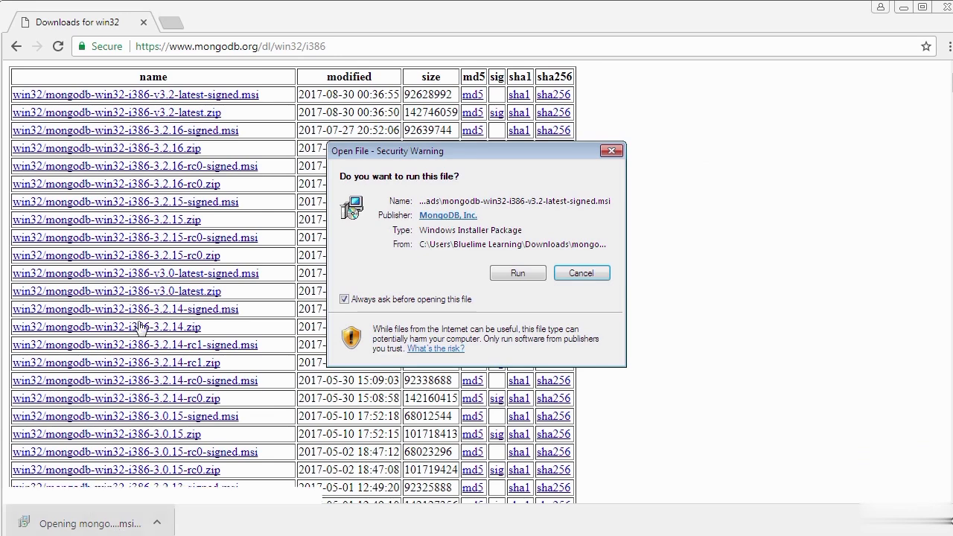
pyautogui.click(517, 274)
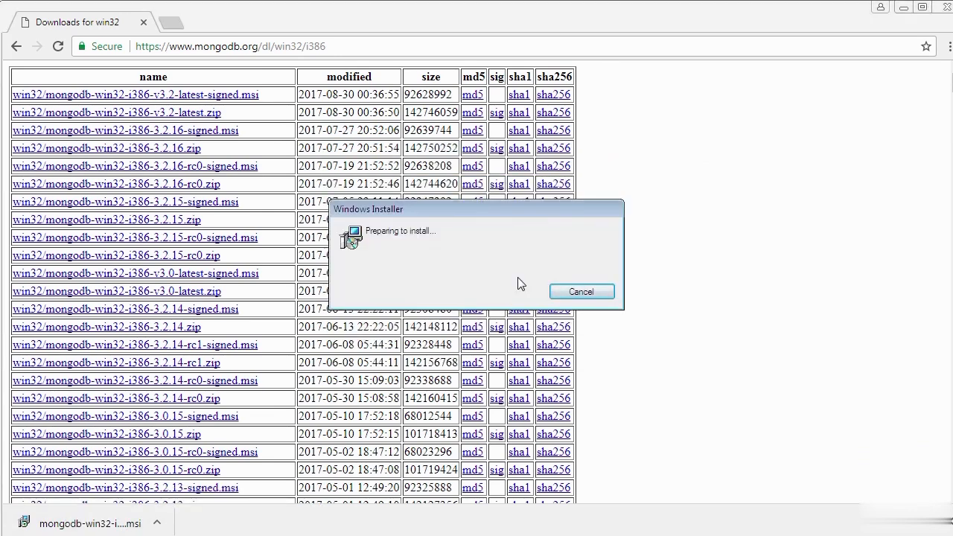
# - Accept the license agreement and carry out a Complete installation of MongoDB 3.2.16 through to finishing the wizard
pyautogui.click(557, 380)
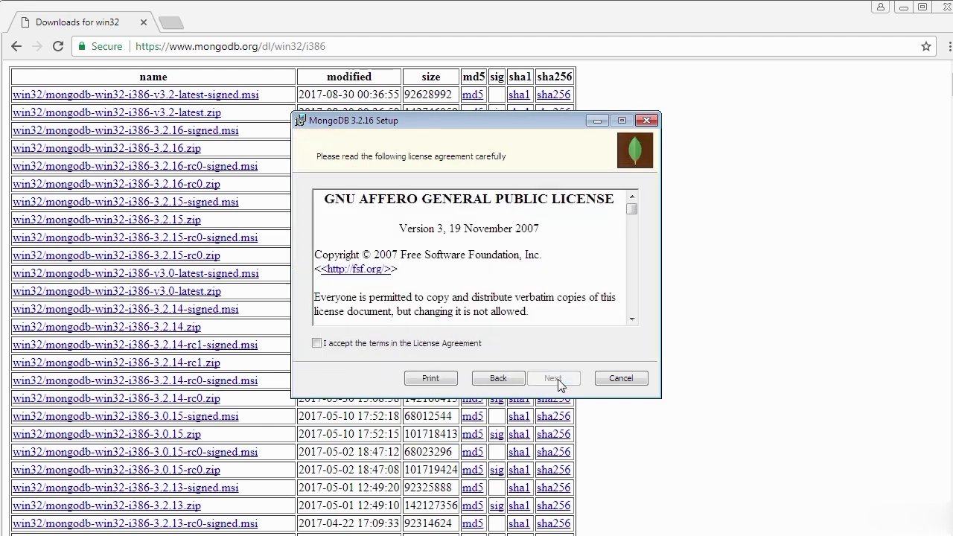
pyautogui.click(318, 344)
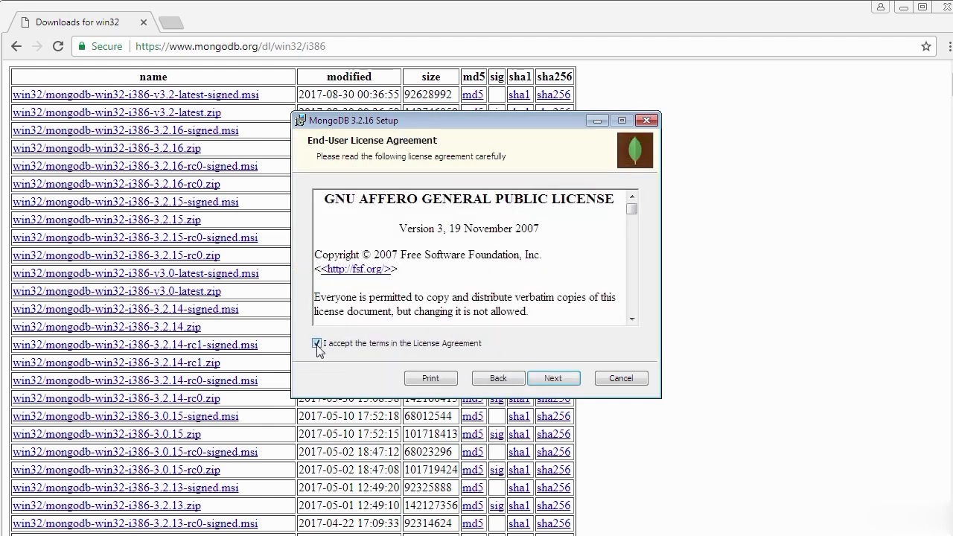
pyautogui.click(551, 380)
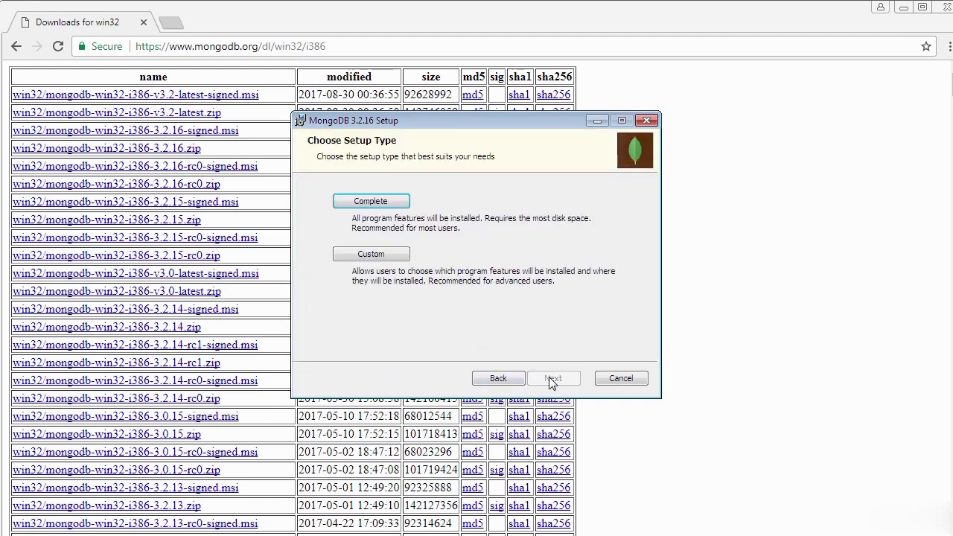
pyautogui.click(390, 204)
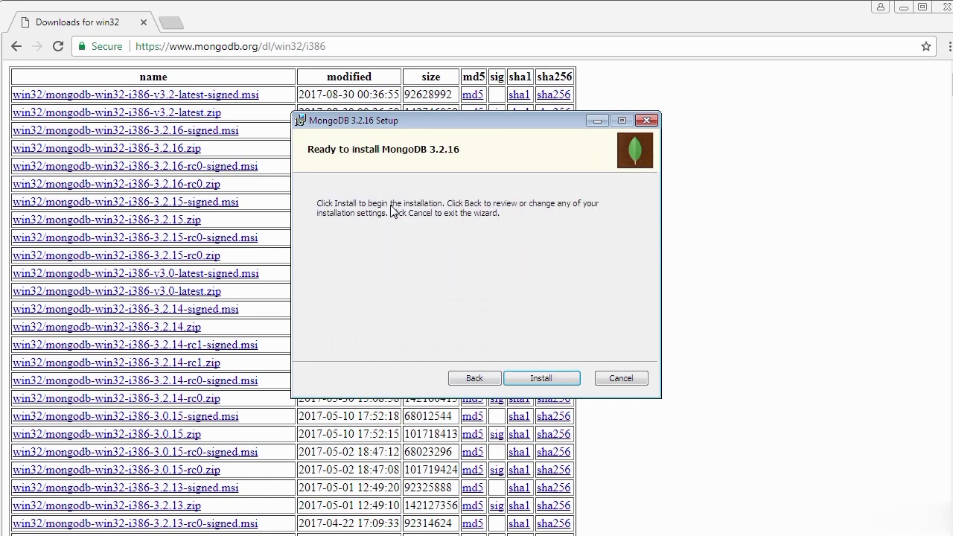
pyautogui.click(542, 381)
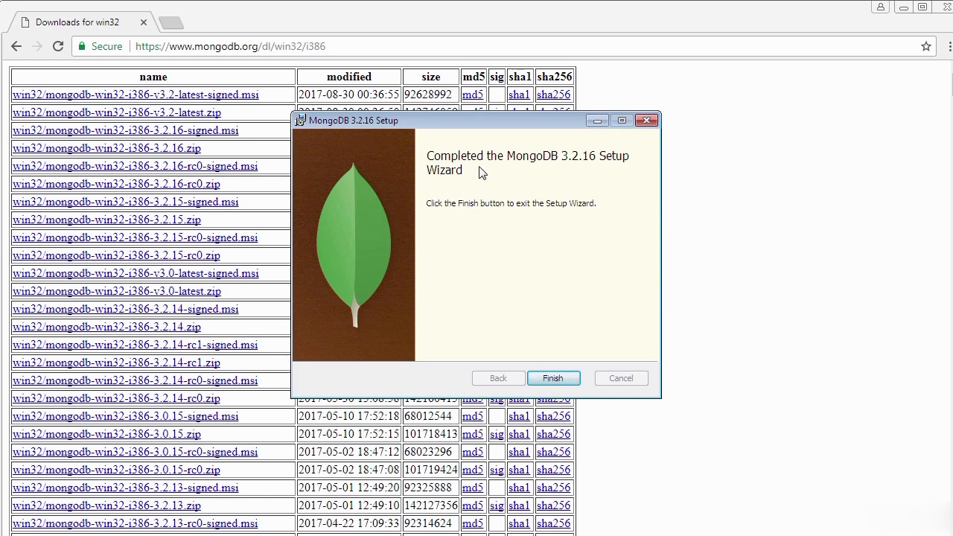
pyautogui.click(553, 379)
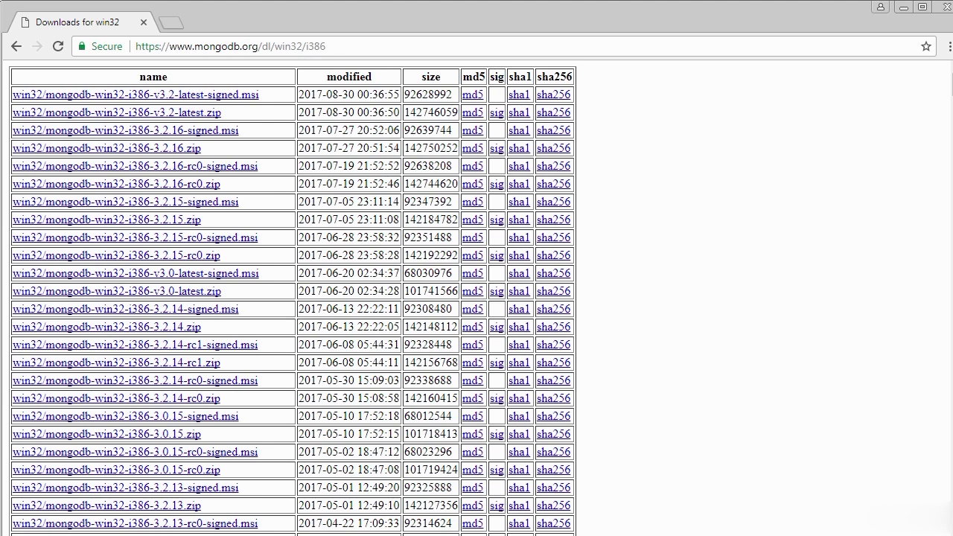
# - Browse the computer's local disk to the MongoDB folder inside C:\Program Files
pyautogui.press('super')
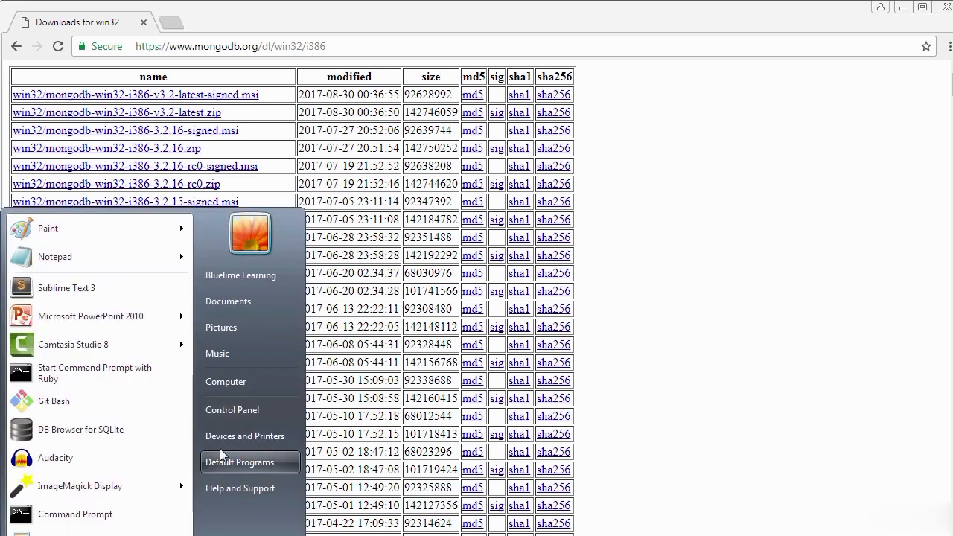
pyautogui.click(238, 386)
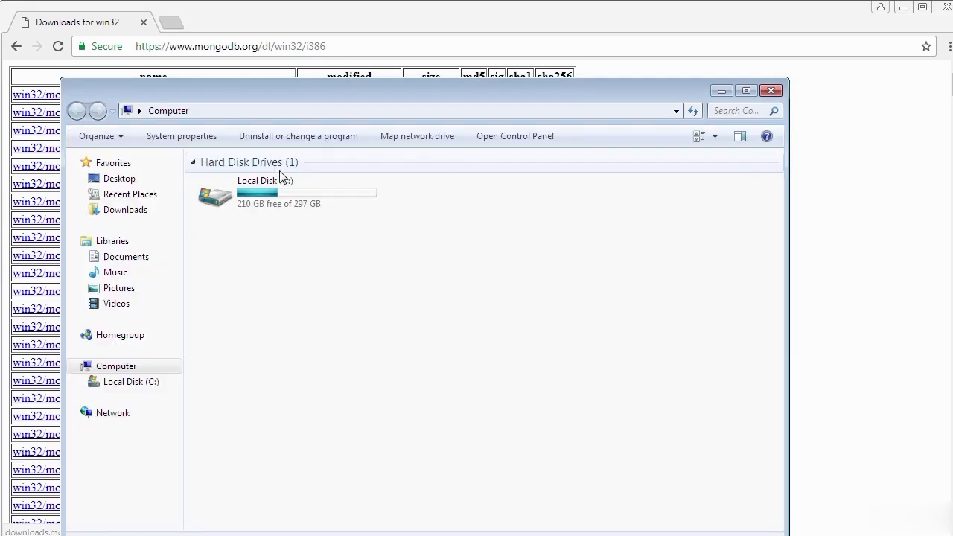
pyautogui.doubleClick(257, 183)
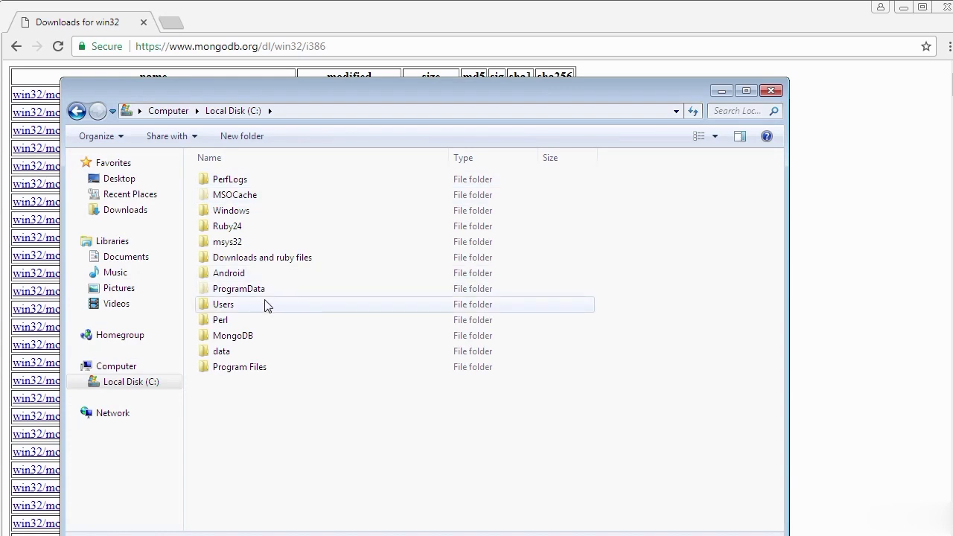
pyautogui.doubleClick(247, 366)
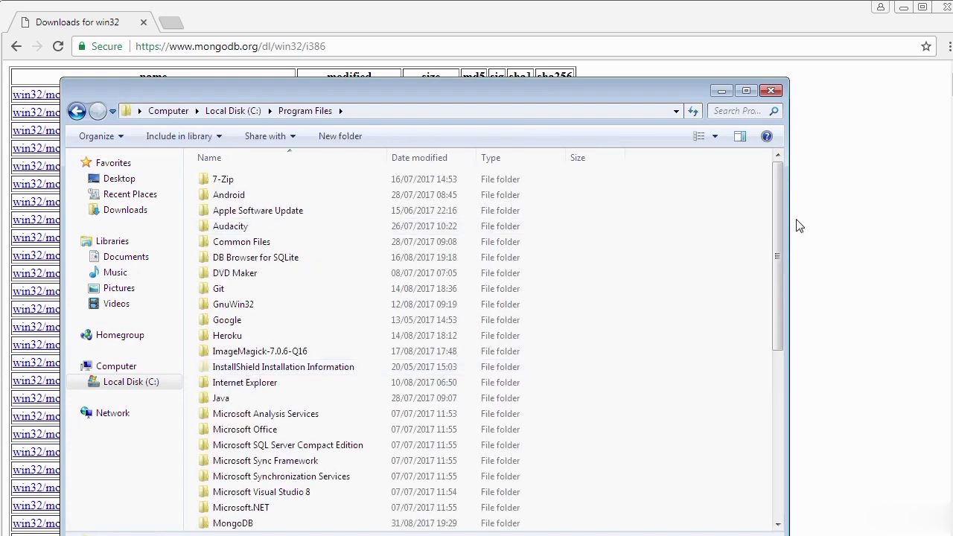
pyautogui.moveTo(777, 237); pyautogui.dragTo(777, 313)
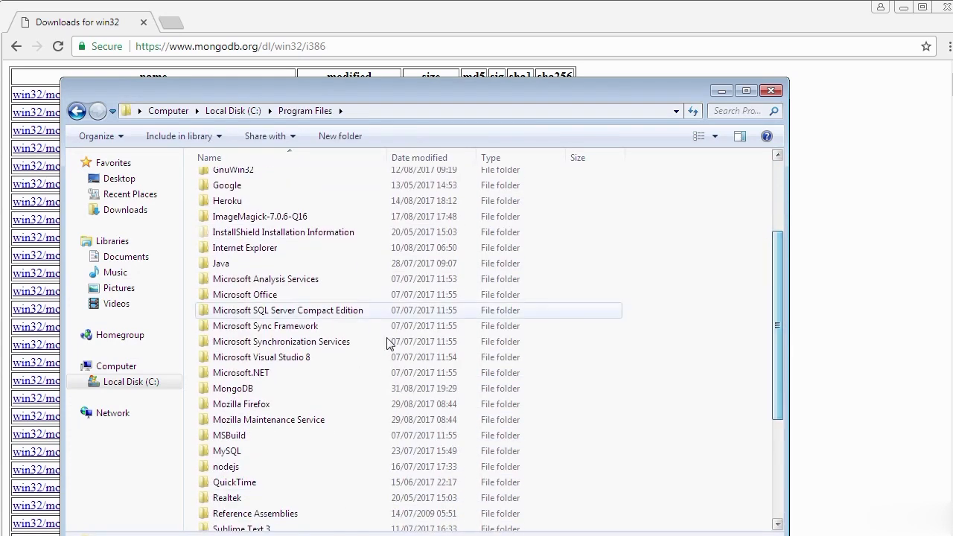
pyautogui.doubleClick(246, 394)
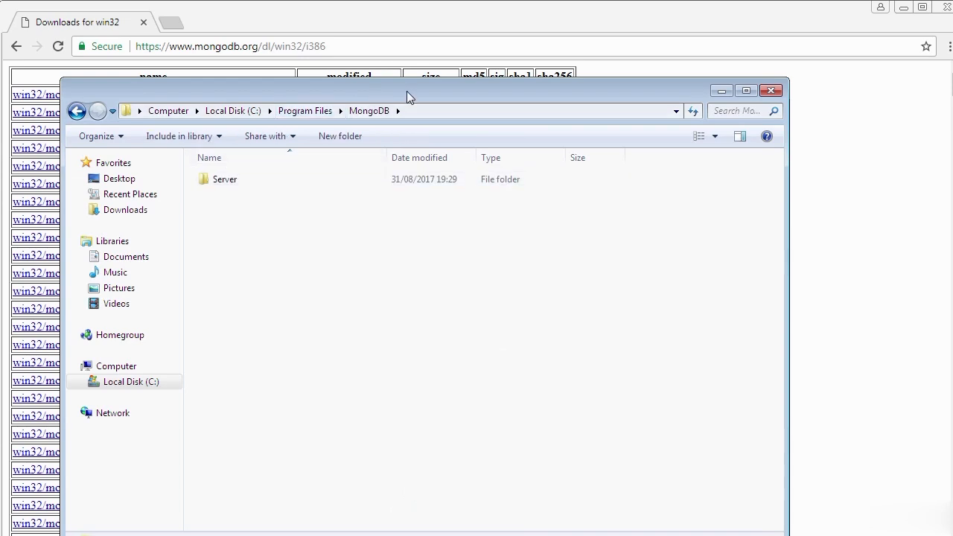
# - Go into Server\3.2 within the MongoDB folder and open its bin folder
pyautogui.moveTo(407, 91); pyautogui.dragTo(399, 57)
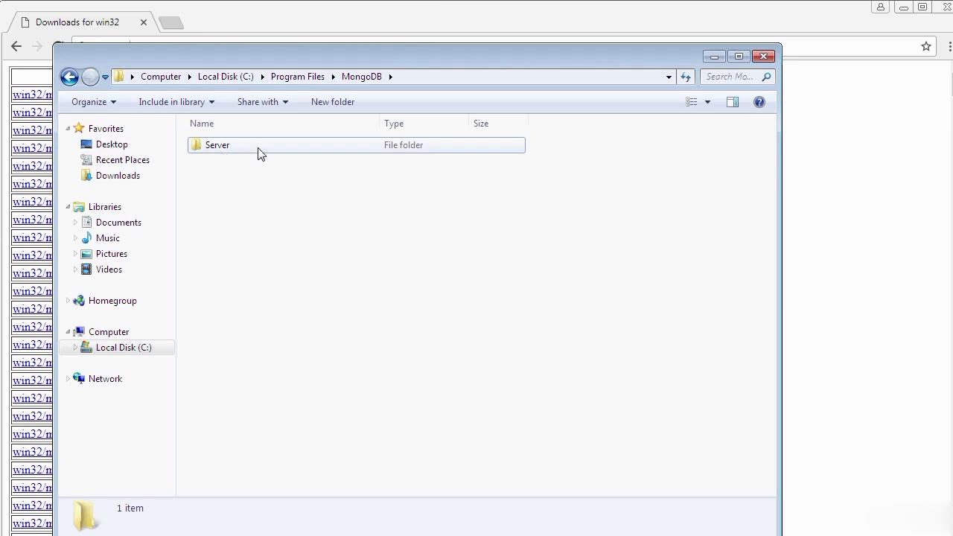
pyautogui.doubleClick(218, 149)
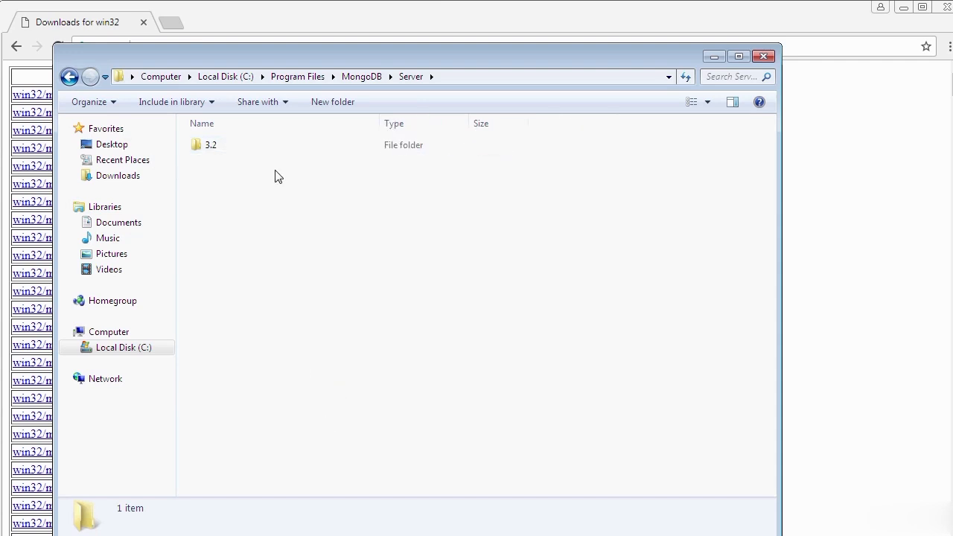
pyautogui.doubleClick(211, 147)
pyautogui.doubleClick(211, 147)
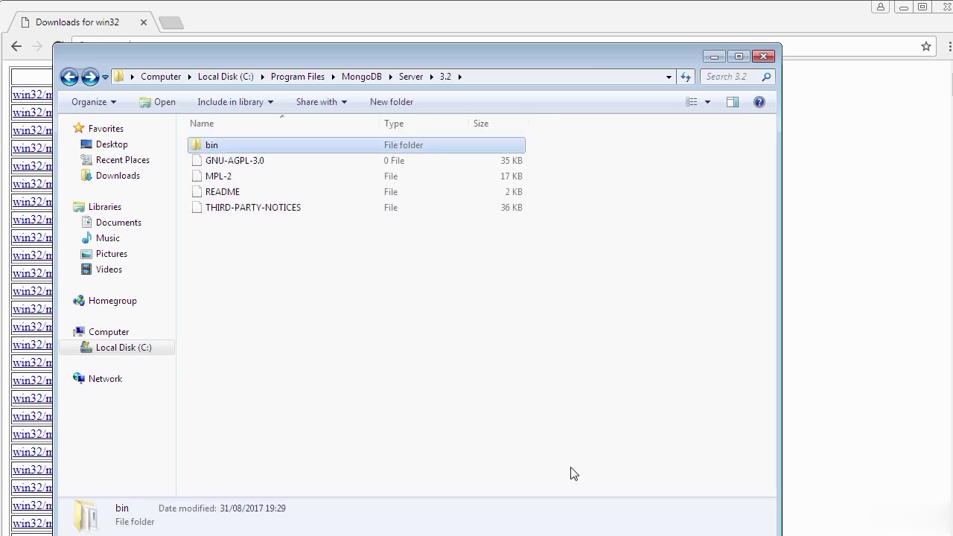
pyautogui.doubleClick(211, 148)
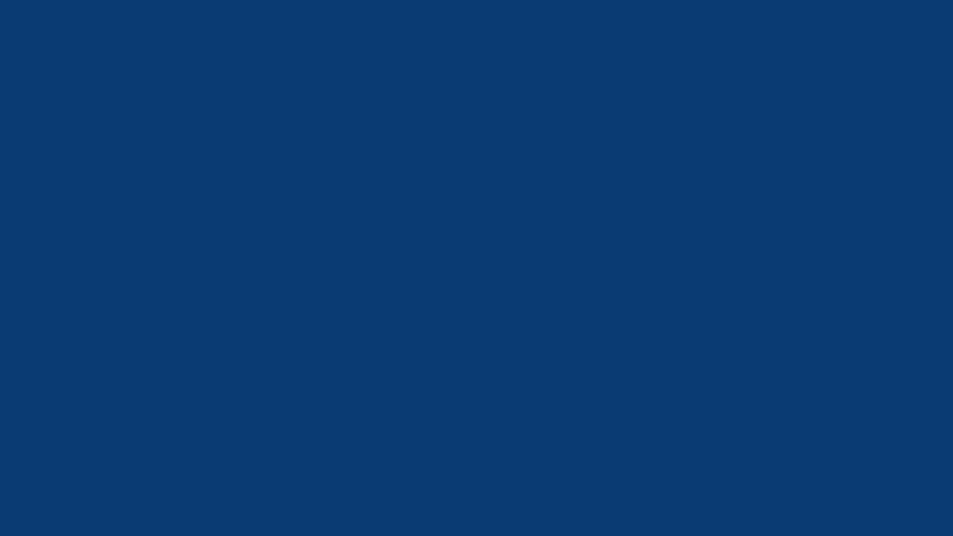
# - Open the Environment Variables dialog from the computer's advanced system settings
pyautogui.press('super')
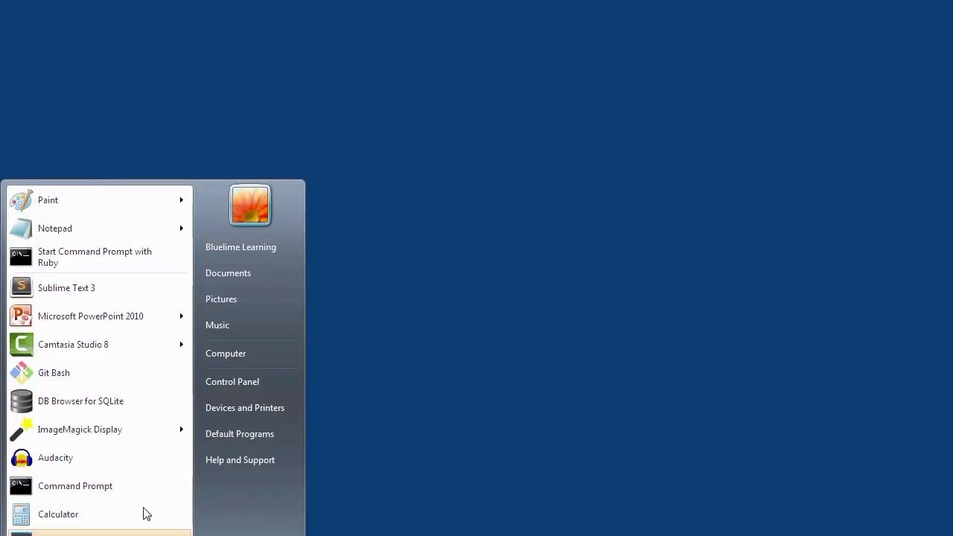
pyautogui.rightClick(230, 358)
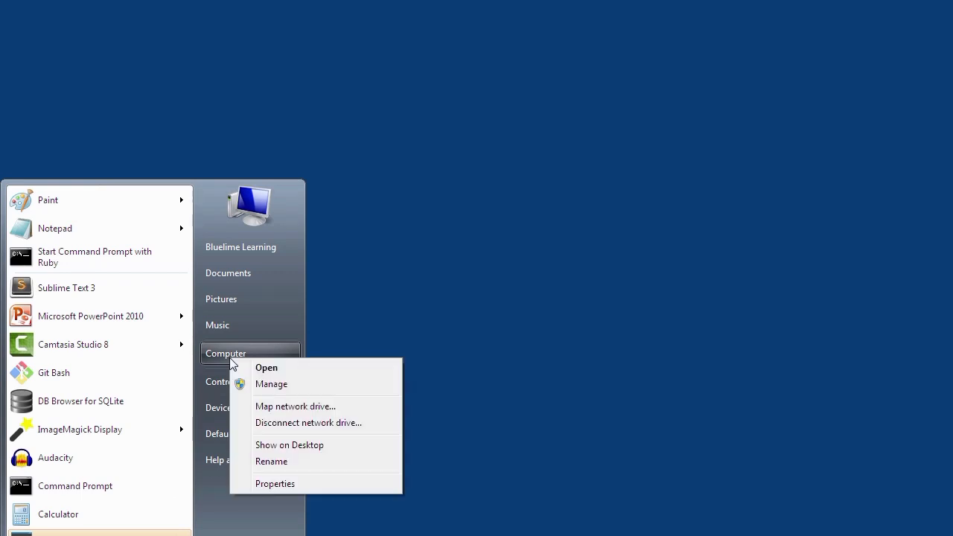
pyautogui.click(268, 483)
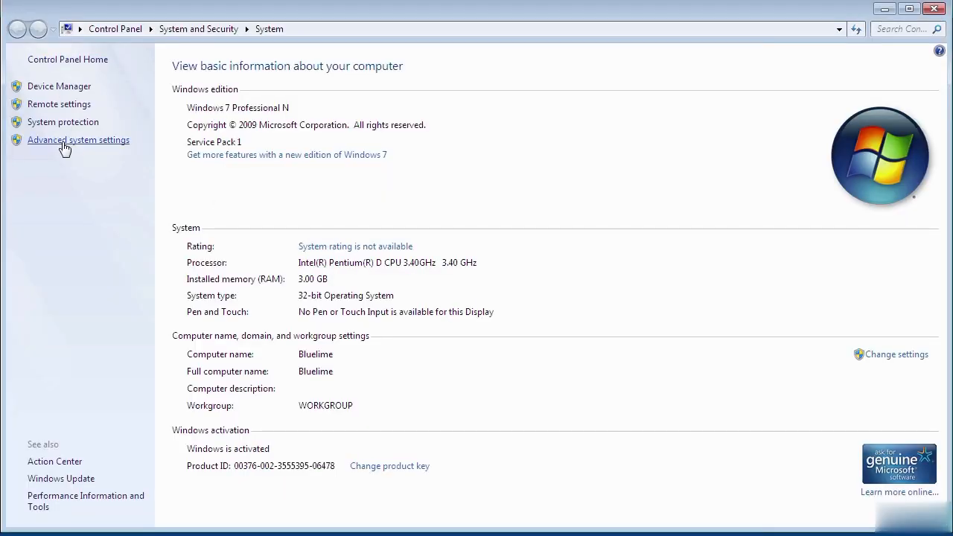
pyautogui.click(64, 146)
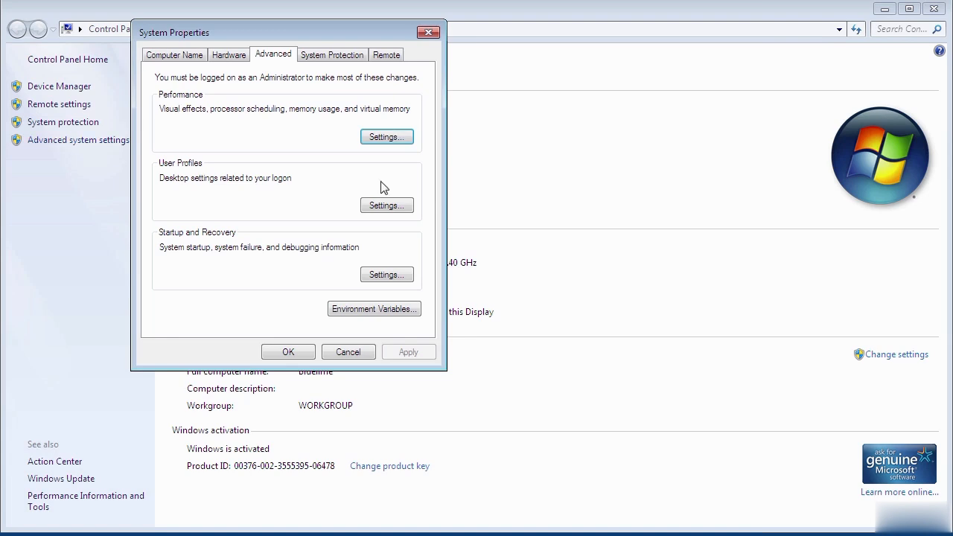
pyautogui.click(366, 311)
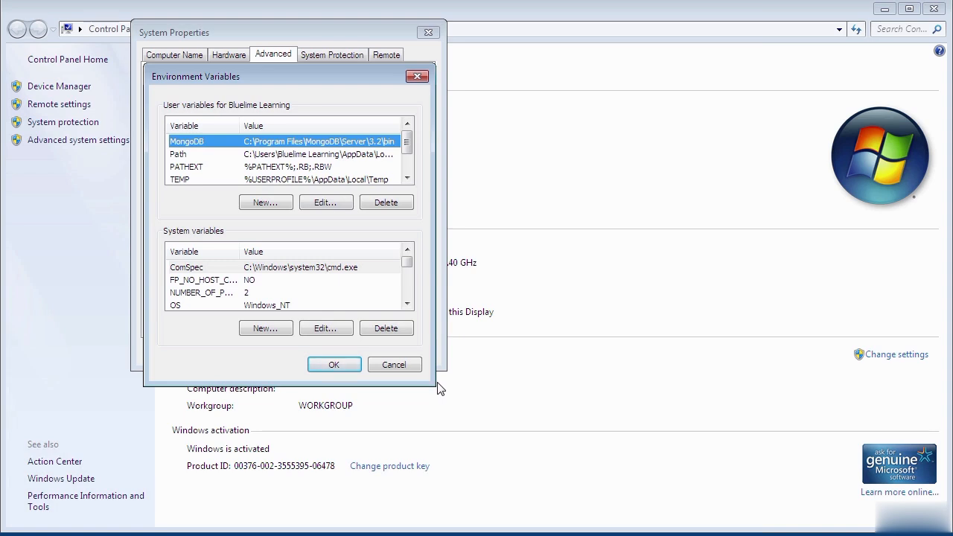
# - Open the user variable Path for editing and copy its entire value
pyautogui.click(277, 154)
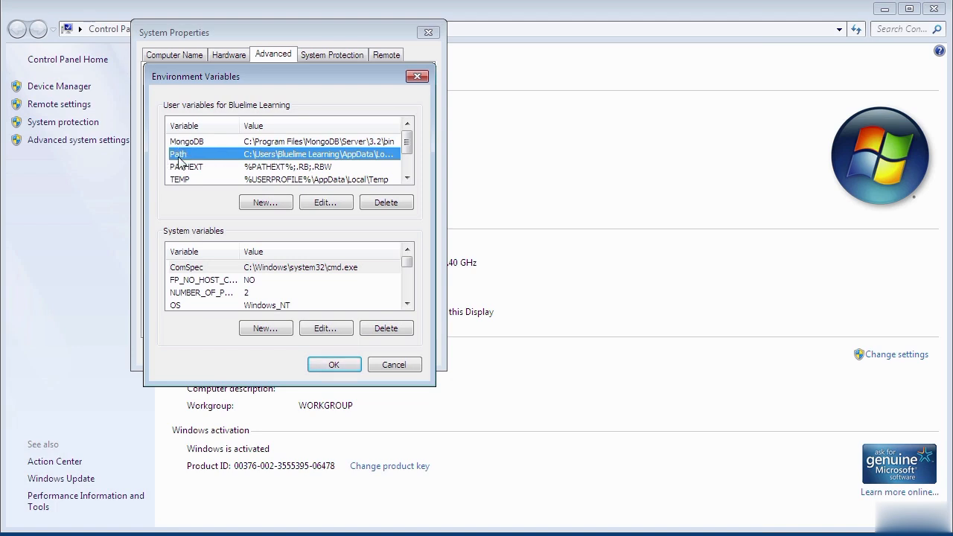
pyautogui.click(325, 209)
pyautogui.moveTo(264, 169); pyautogui.dragTo(461, 178)
pyautogui.click(259, 171)
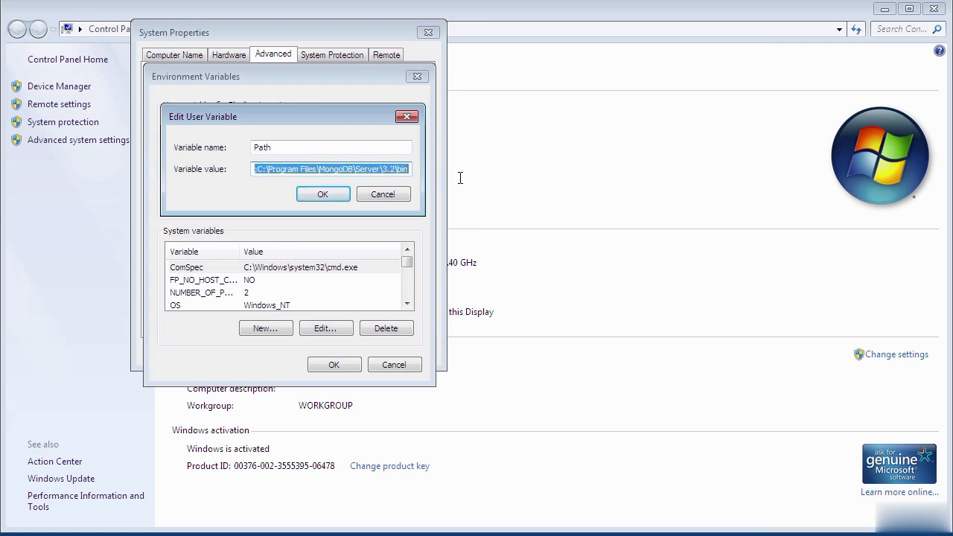
pyautogui.rightClick(360, 174)
pyautogui.click(396, 219)
# - Switch to Notepad and paste the copied Path value into a blank document
pyautogui.press('super')
pyautogui.click(45, 228)
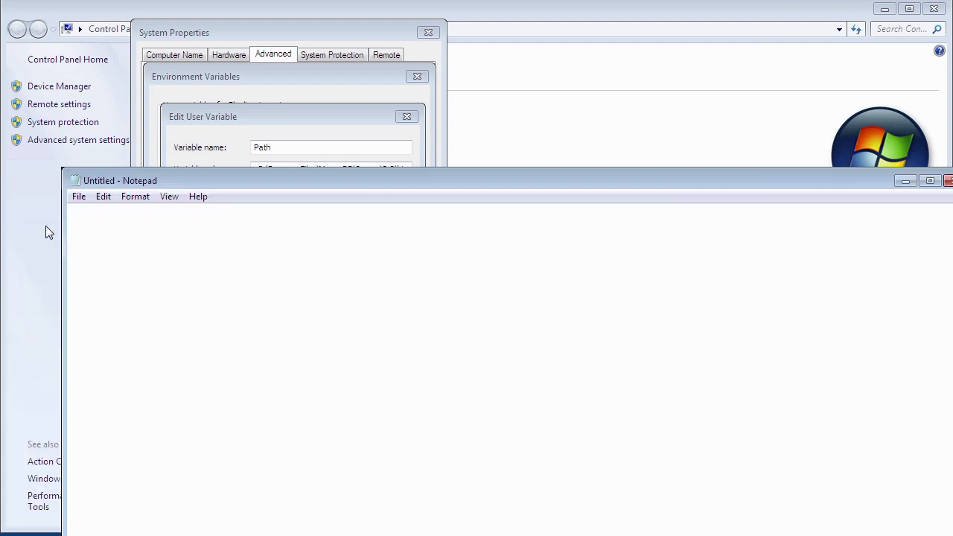
pyautogui.rightClick(208, 287)
pyautogui.click(250, 355)
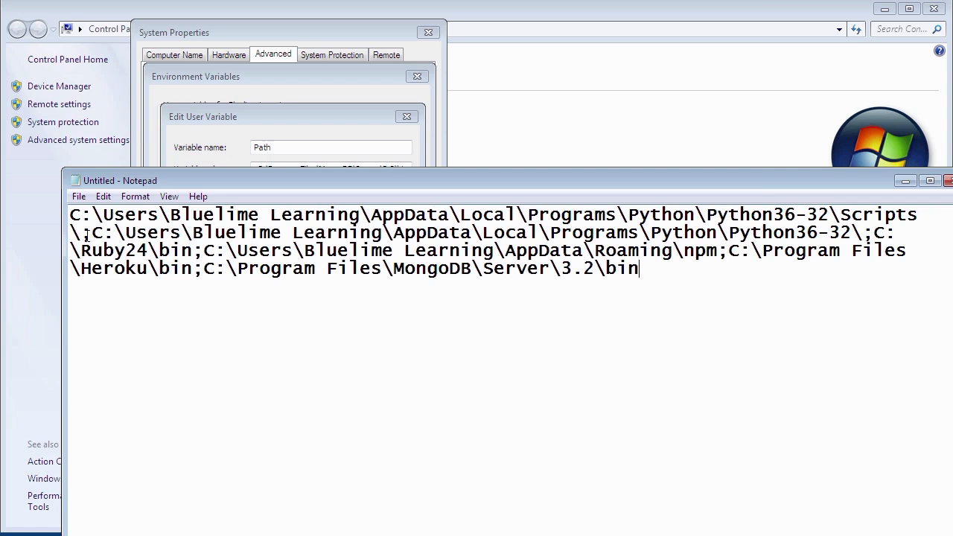
# - Mark the semicolons separating the pasted Path entries and add a semicolon after C:\Program Files\MongoDB\Server\3.2\bin
pyautogui.moveTo(87, 236); pyautogui.dragTo(75, 234)
pyautogui.click(91, 235)
pyautogui.moveTo(203, 253); pyautogui.dragTo(193, 253)
pyautogui.moveTo(727, 254); pyautogui.dragTo(718, 253)
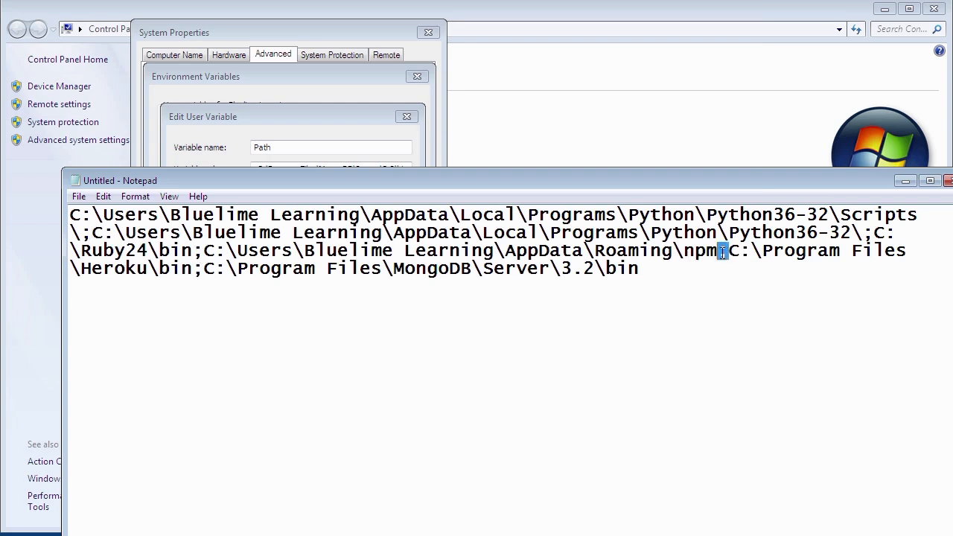
pyautogui.click(649, 280)
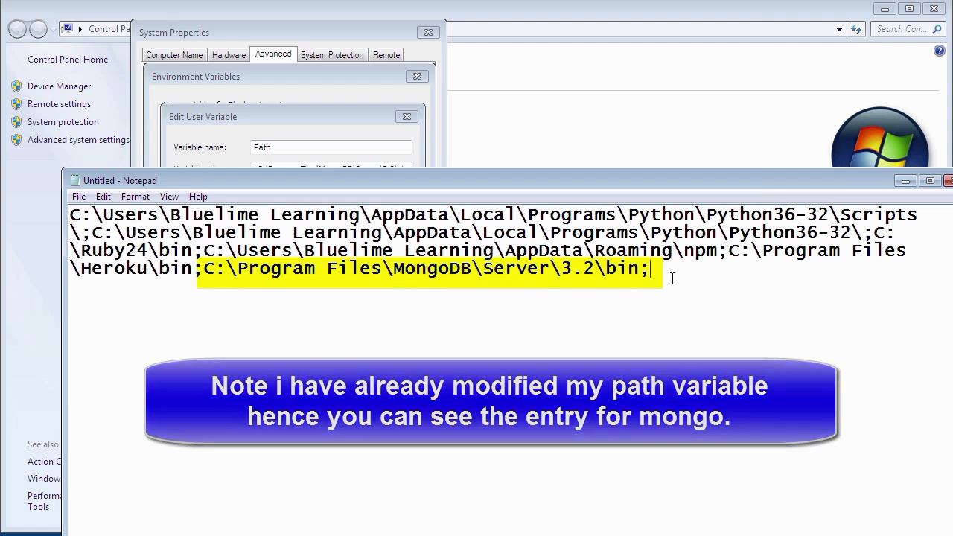
# - Delete the final semicolon from the Notepad text, minimize Notepad and cancel the open edit of the user variable Path
pyautogui.moveTo(643, 274); pyautogui.dragTo(649, 274)
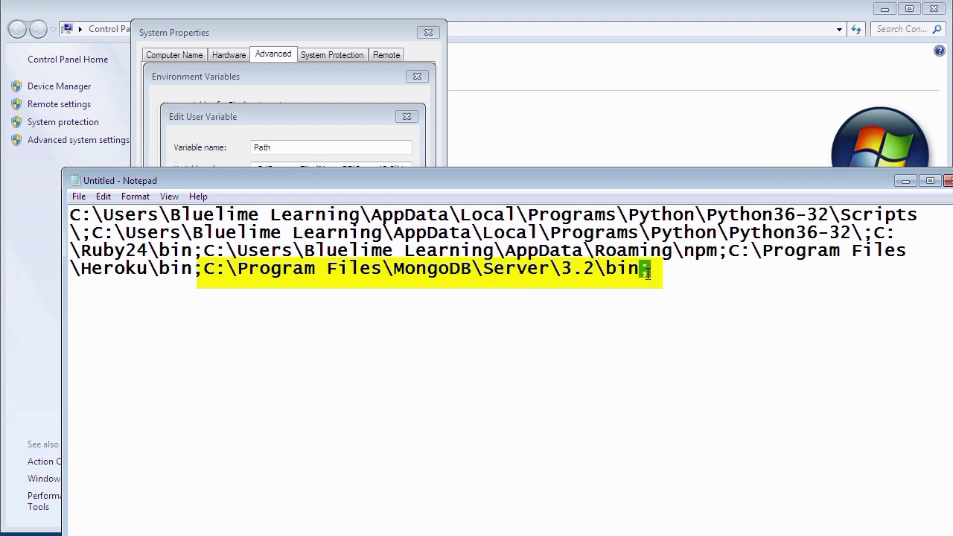
pyautogui.press('BackSpace')
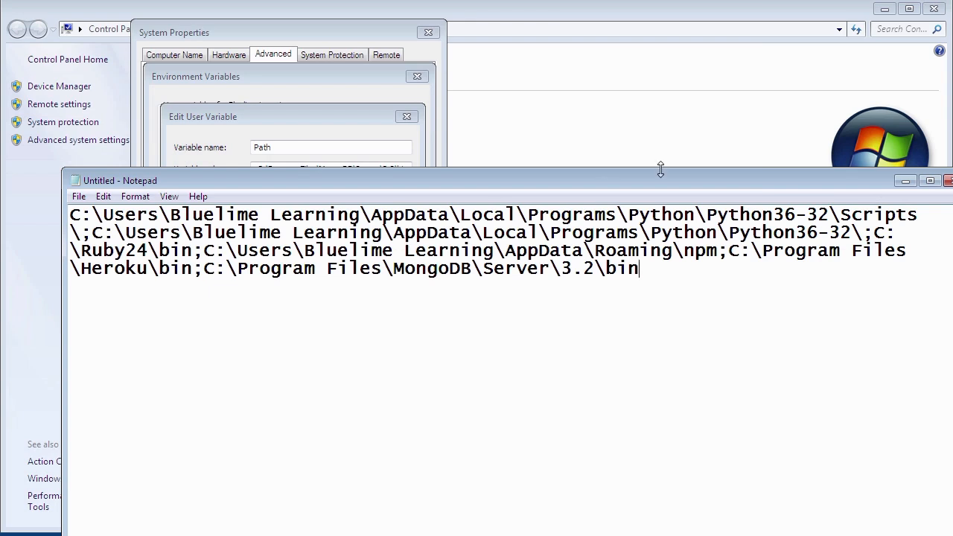
pyautogui.click(904, 182)
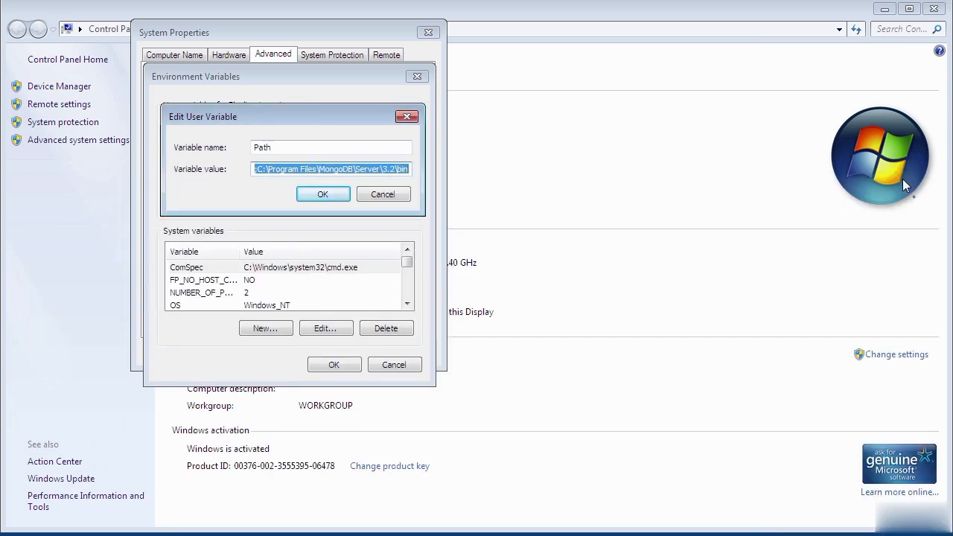
pyautogui.click(383, 194)
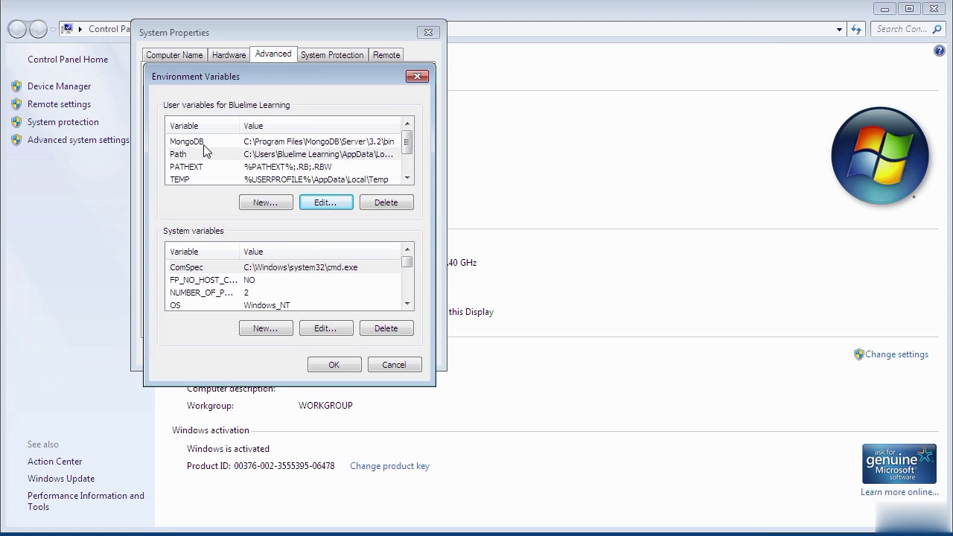
pyautogui.click(274, 143)
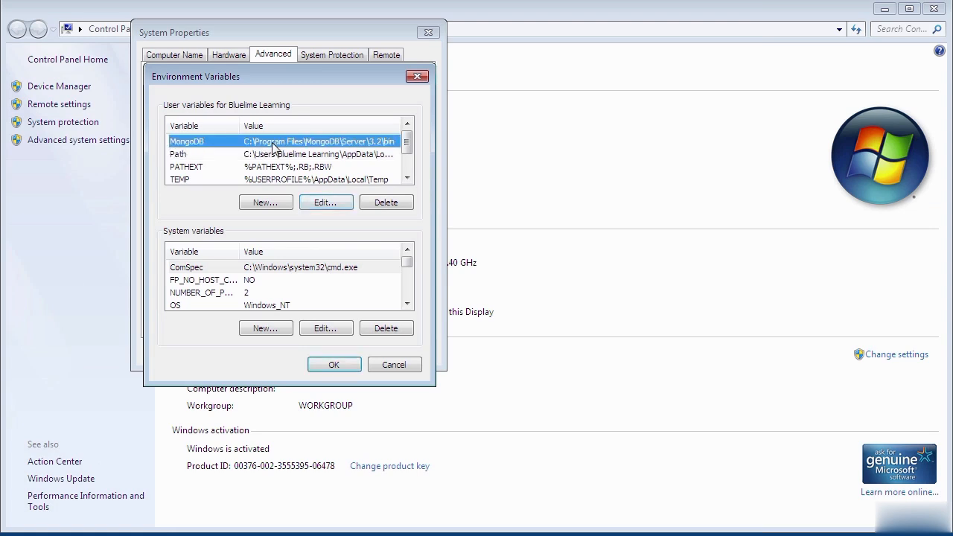
# - Open the folder C:\Program Files\MongoDB\Server\3.2\bin in Windows Explorer
pyautogui.press('super')
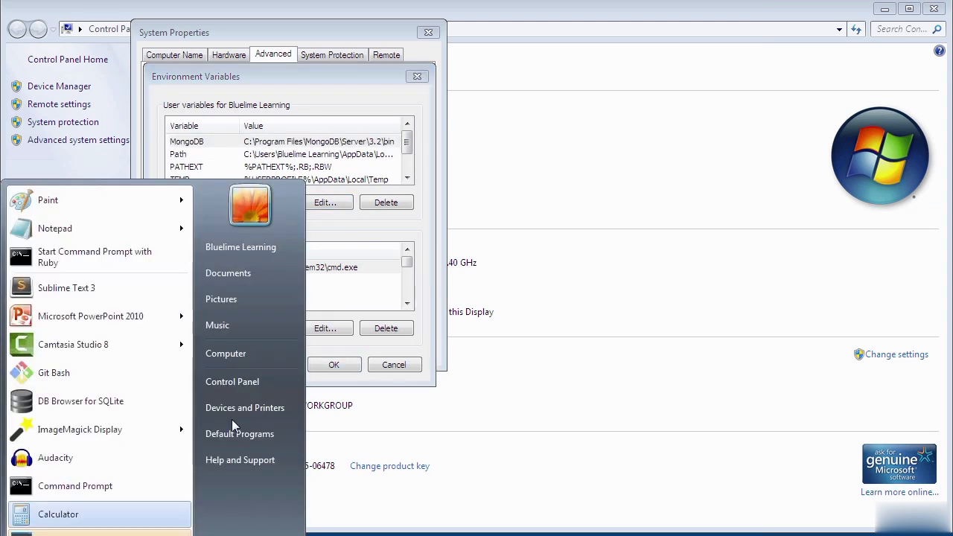
pyautogui.click(243, 353)
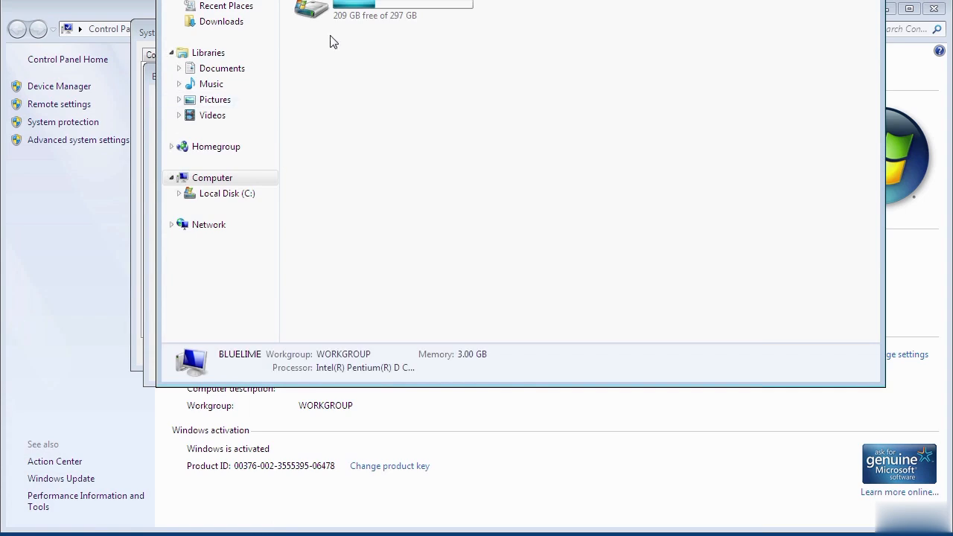
pyautogui.doubleClick(368, 14)
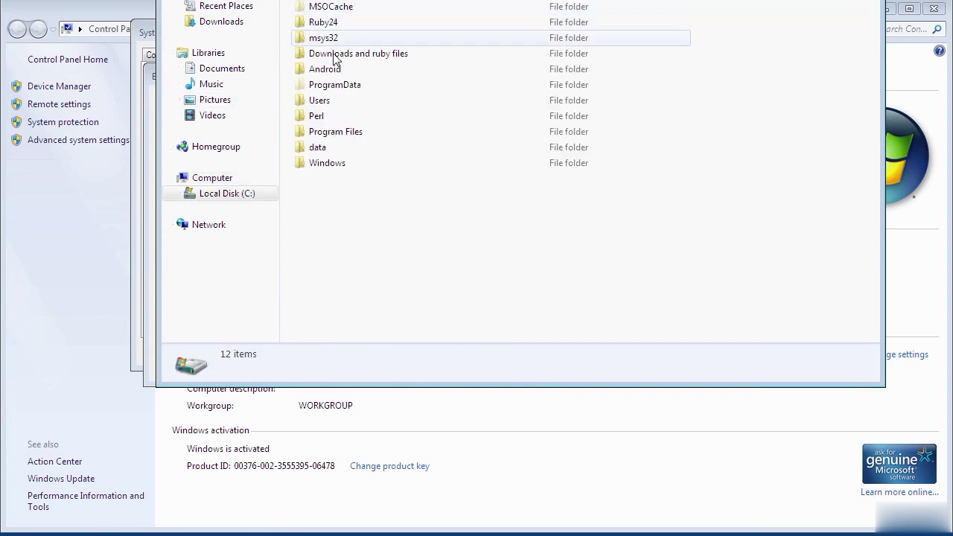
pyautogui.doubleClick(322, 131)
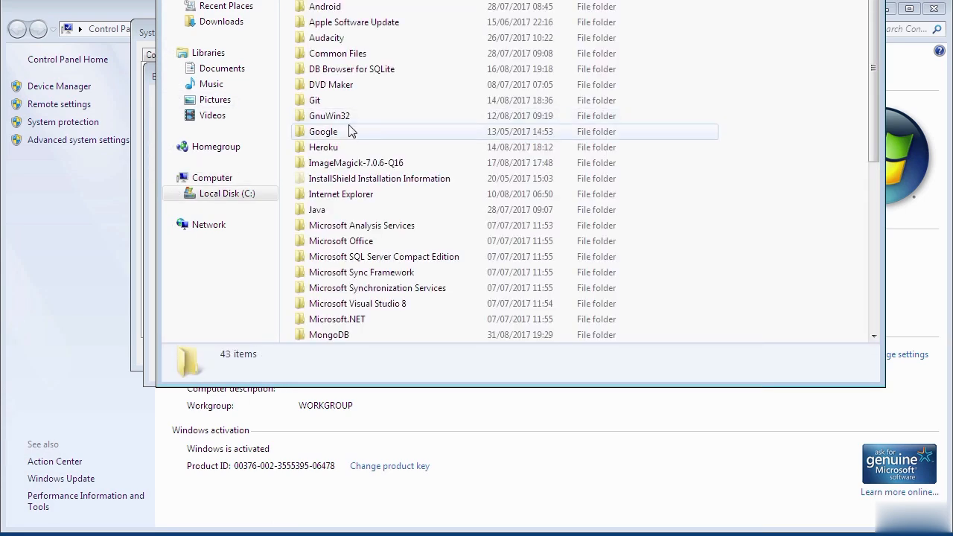
pyautogui.click(336, 336)
pyautogui.doubleClick(336, 337)
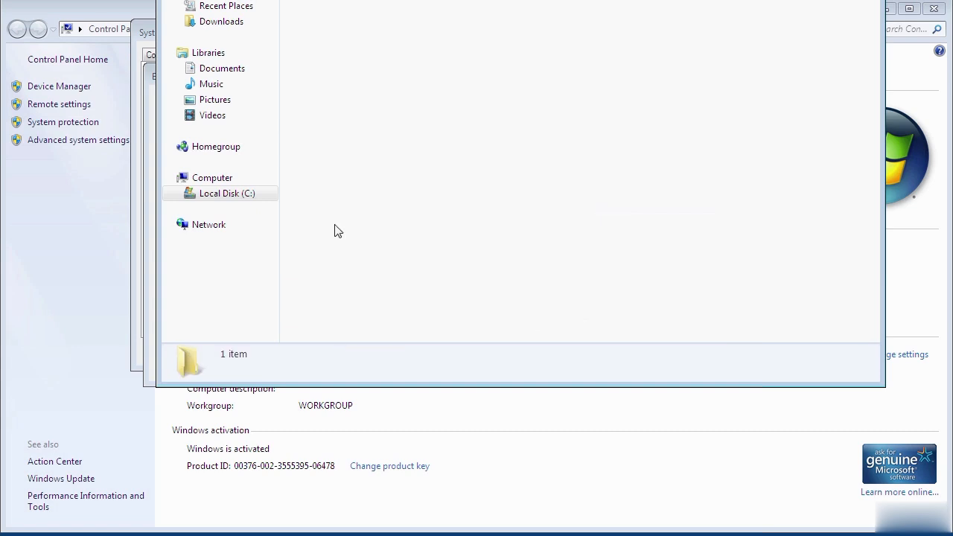
pyautogui.doubleClick(315, 4)
pyautogui.doubleClick(300, 71)
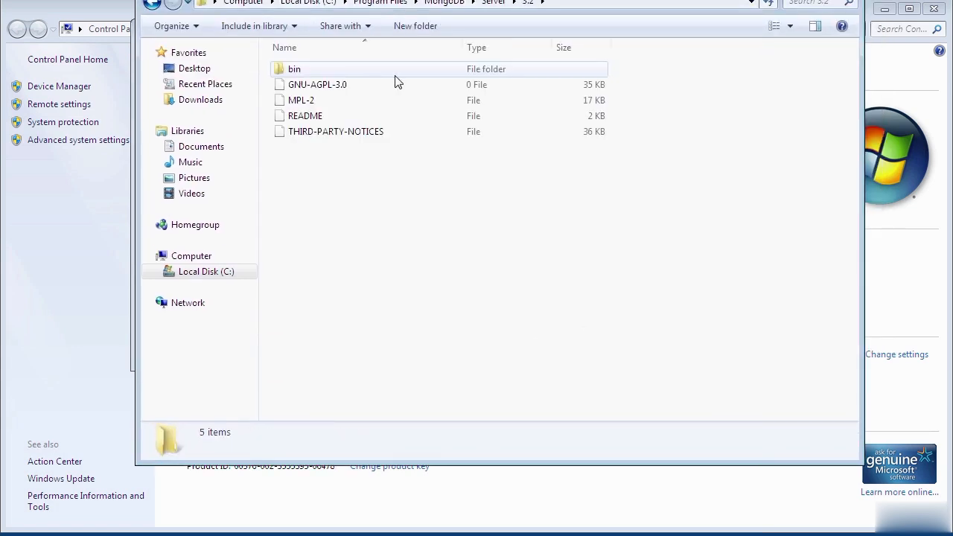
pyautogui.doubleClick(294, 69)
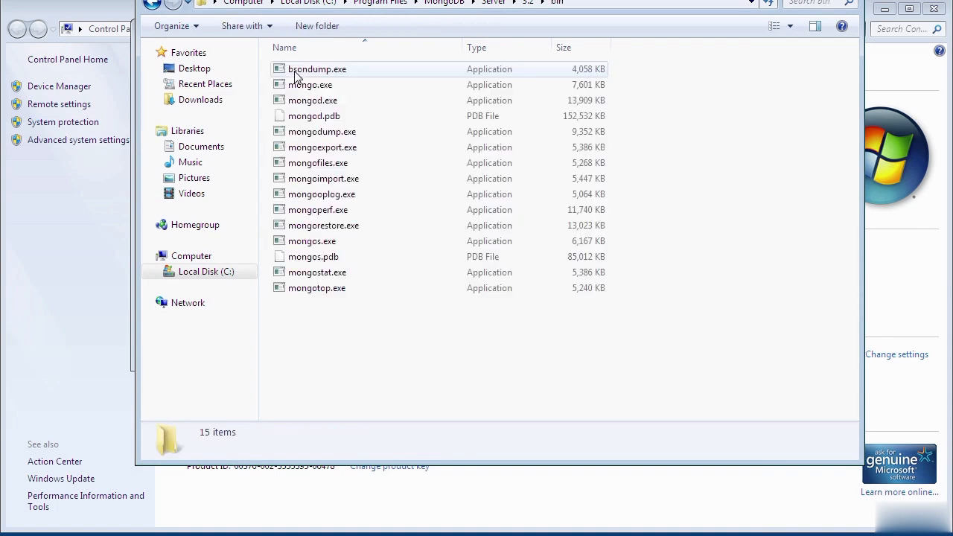
# - Copy the address of the MongoDB bin folder and minimize the Explorer window
pyautogui.rightClick(557, 4)
pyautogui.click(591, 12)
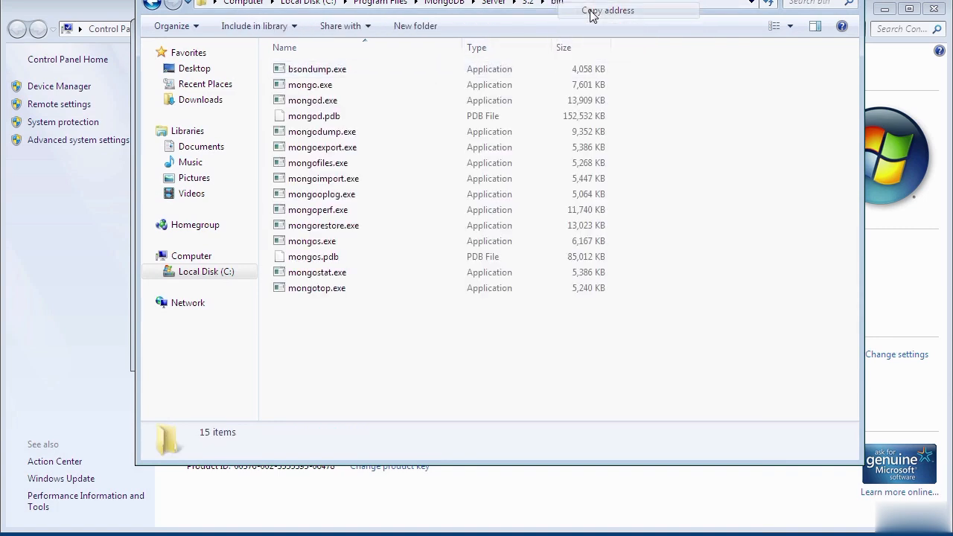
pyautogui.click(793, 0)
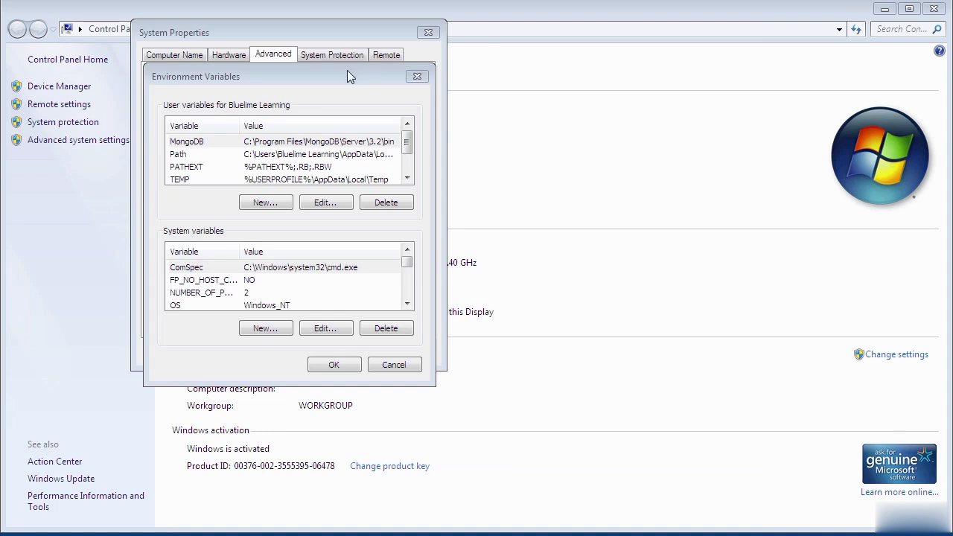
# - Edit the user variable Path, appending a semicolon and the copied MongoDB bin folder address to its value
pyautogui.click(181, 155)
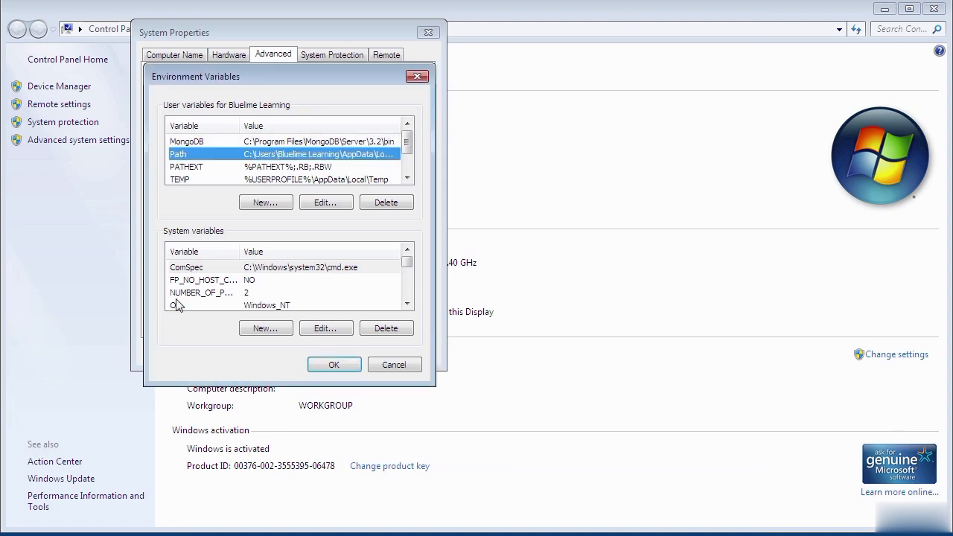
pyautogui.click(323, 204)
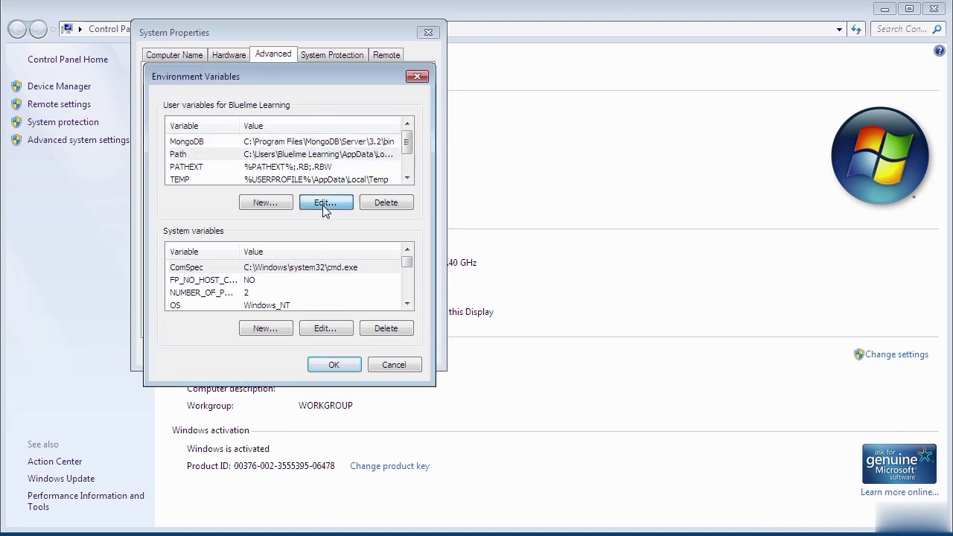
pyautogui.click(287, 168)
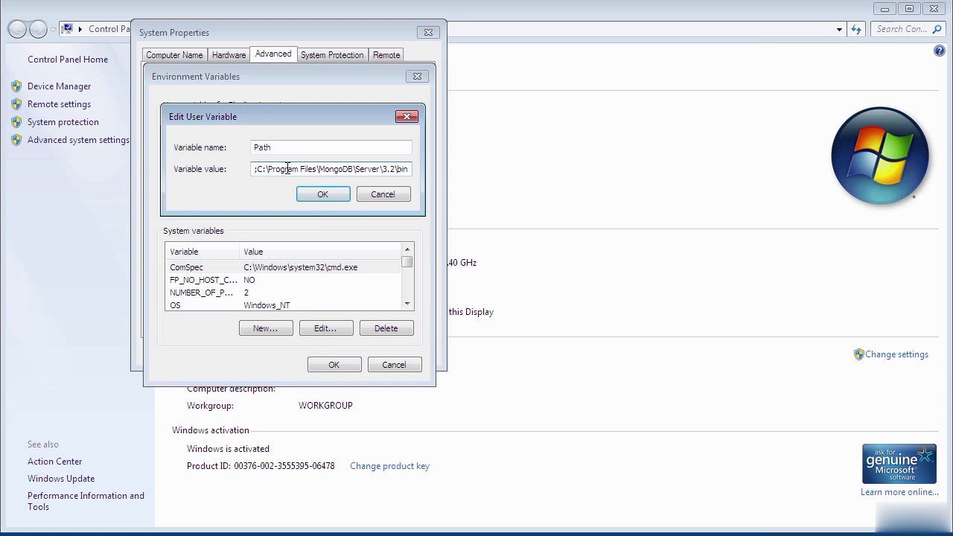
pyautogui.moveTo(288, 169); pyautogui.dragTo(444, 176)
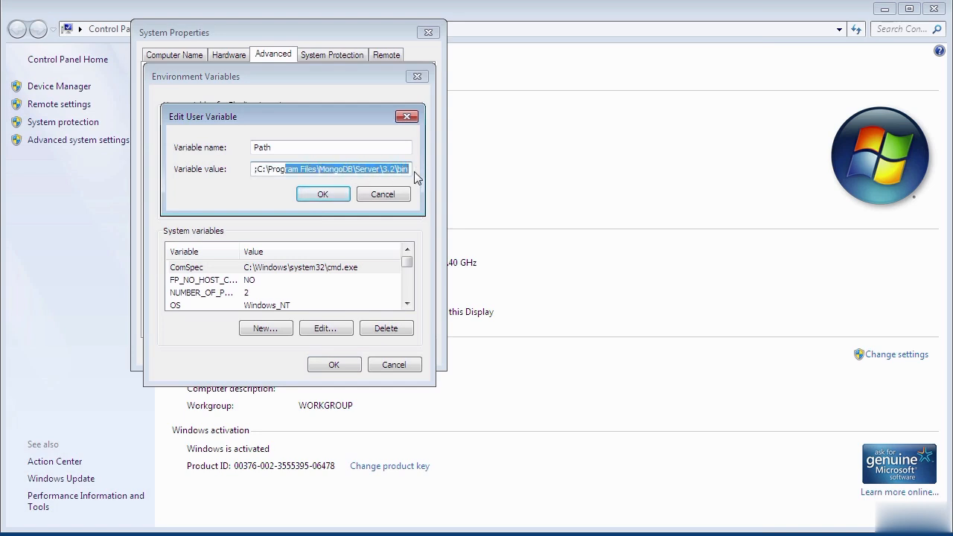
pyautogui.click(409, 170)
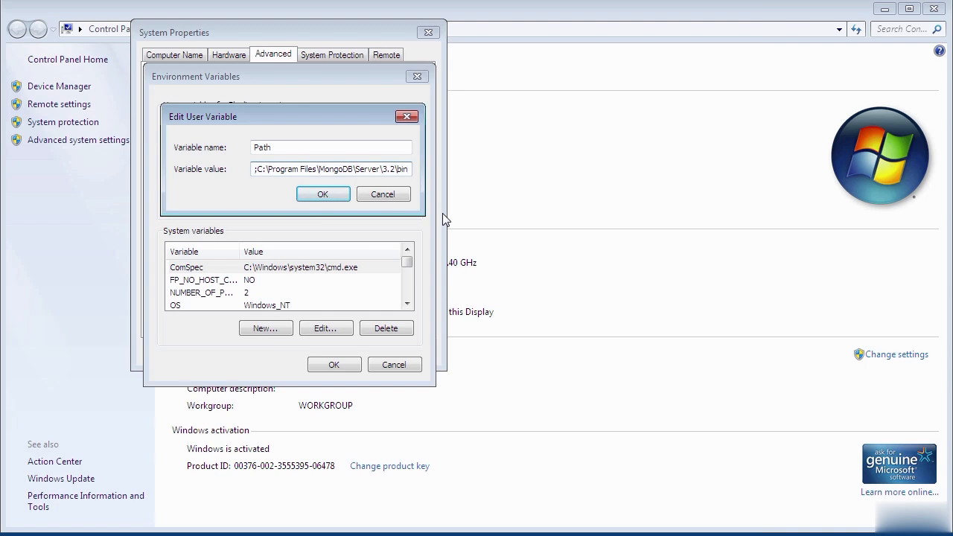
pyautogui.write(';')
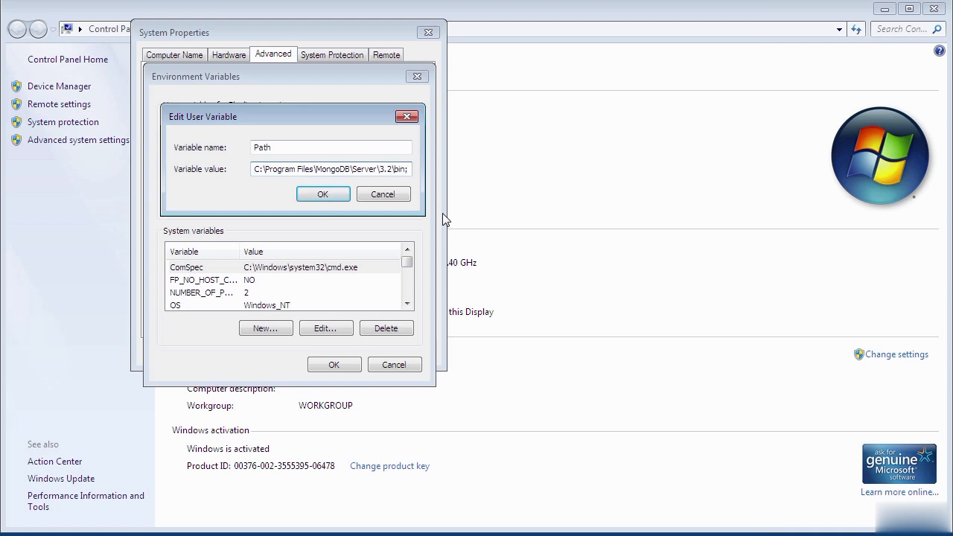
pyautogui.rightClick(410, 172)
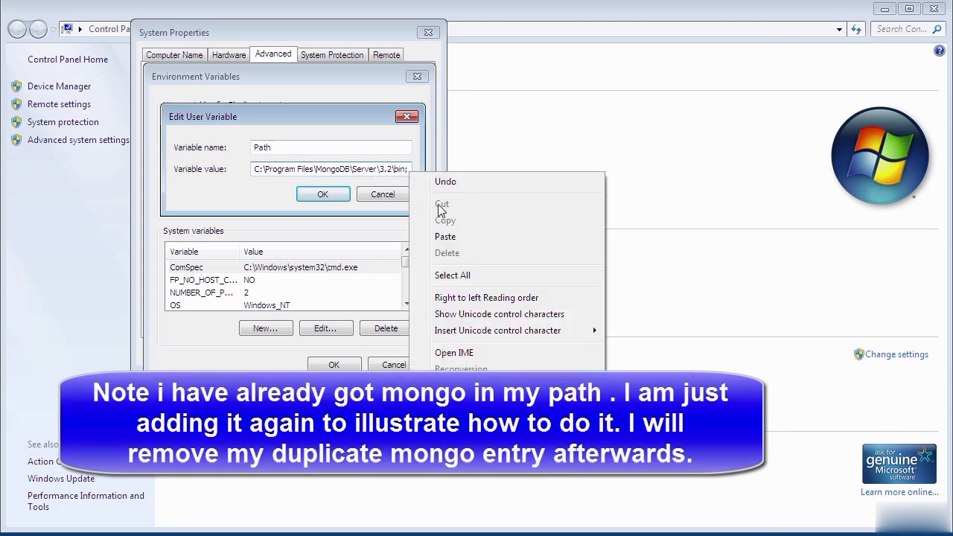
pyautogui.click(446, 237)
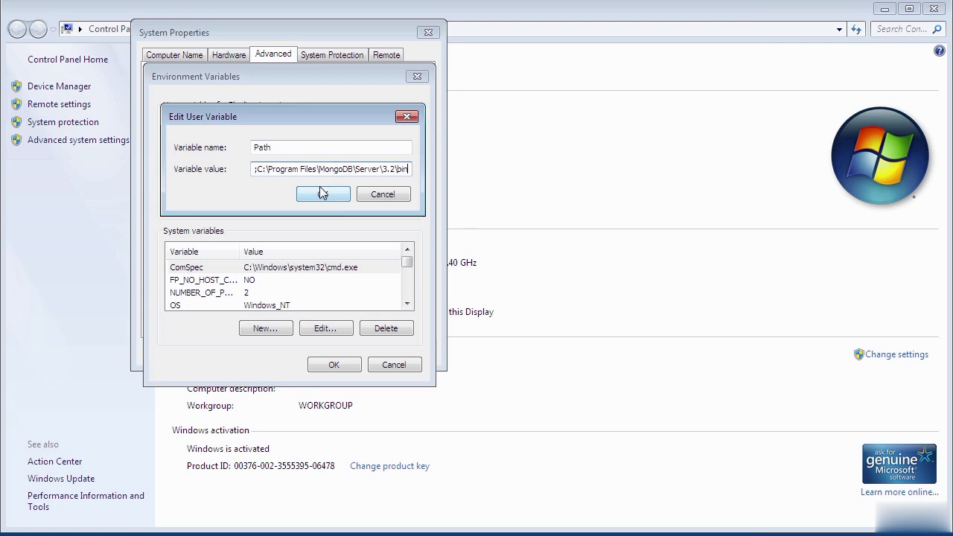
# - Confirm the Path change and the Environment Variables and System Properties dialogs, and close the System window
pyautogui.click(323, 194)
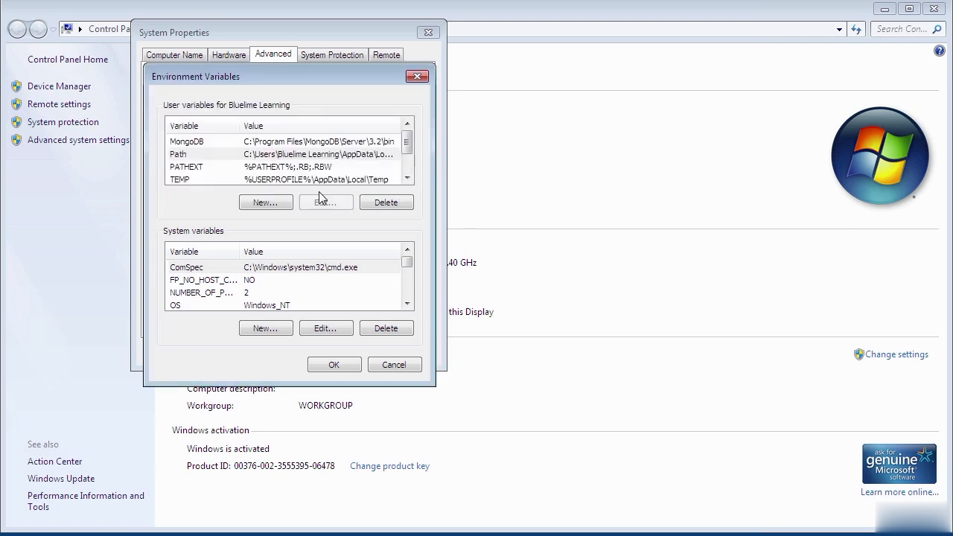
pyautogui.click(342, 366)
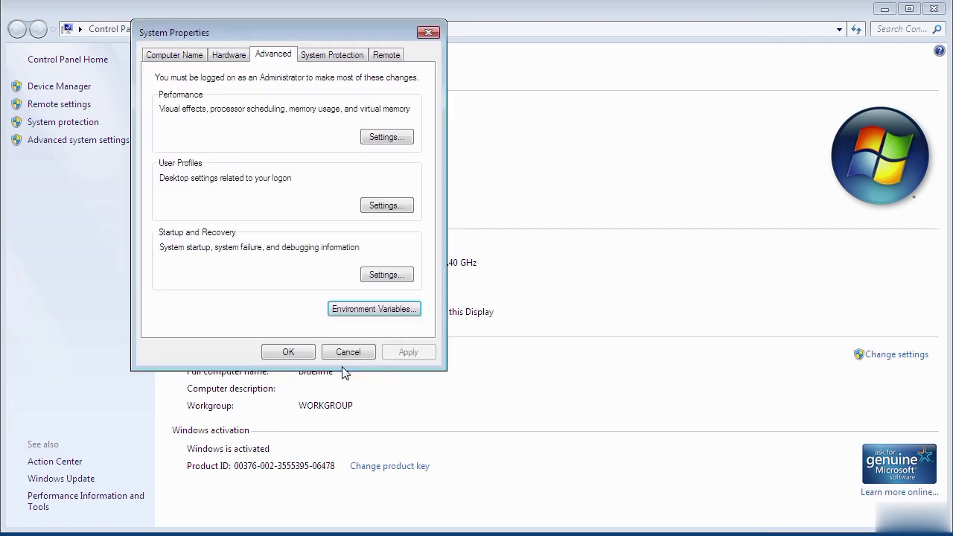
pyautogui.click(293, 355)
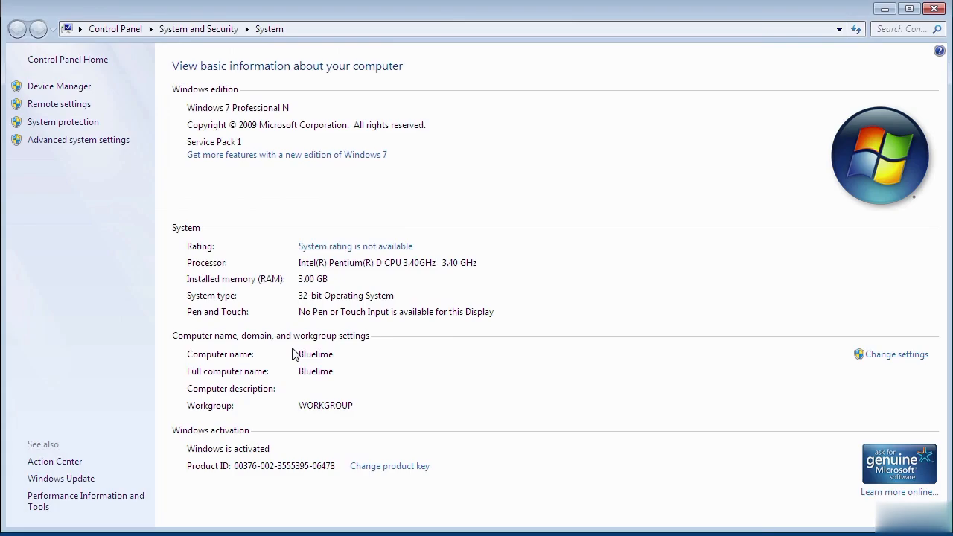
pyautogui.click(937, 10)
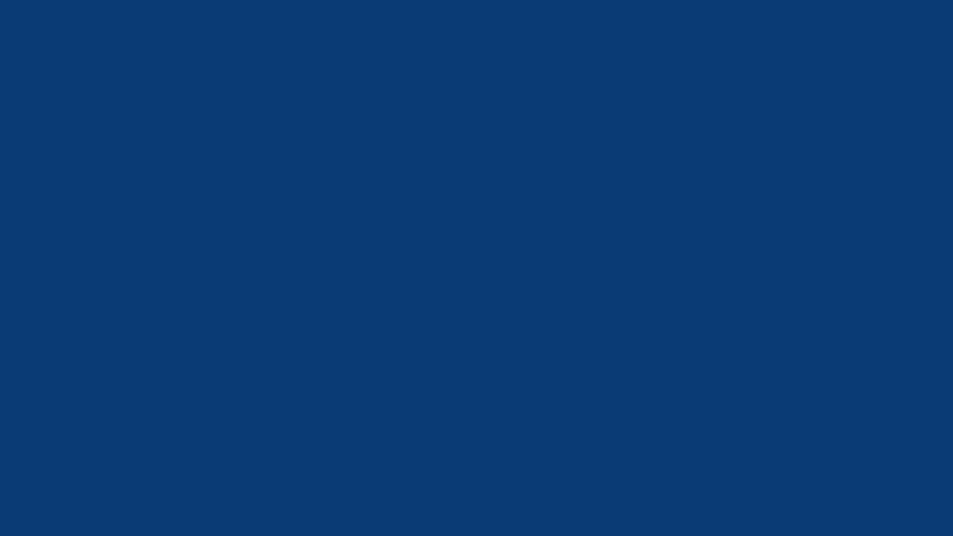
# - Open Command Prompt as administrator and start the MongoDB server with the command mongod
pyautogui.press('super')
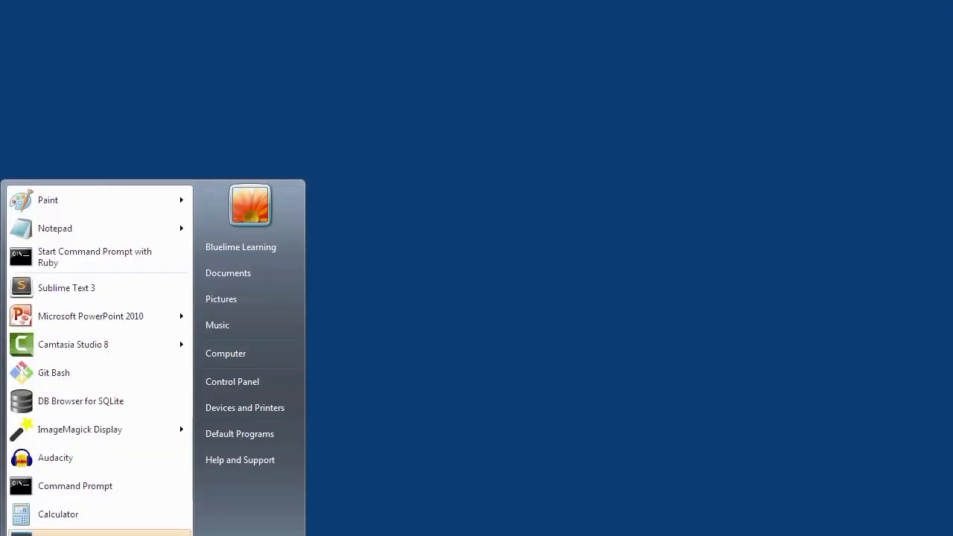
pyautogui.rightClick(71, 486)
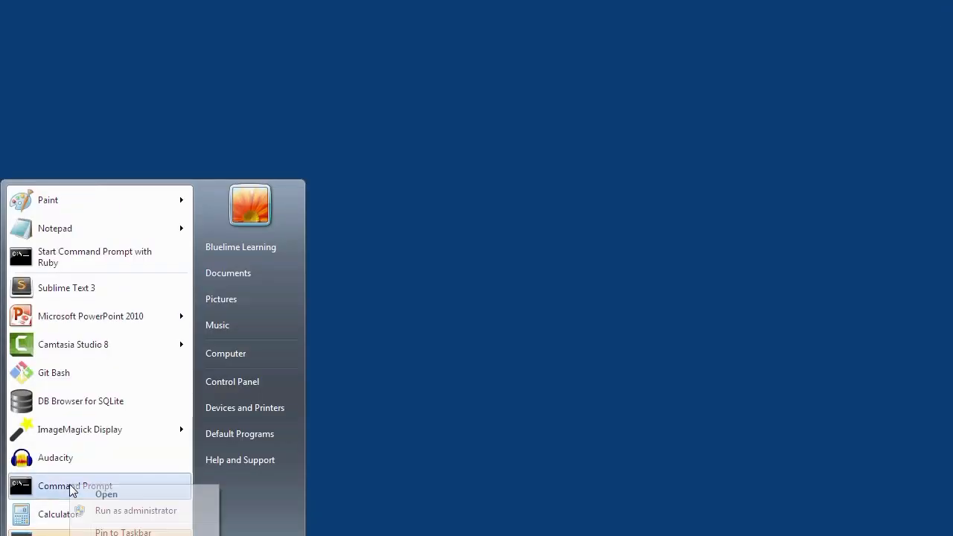
pyautogui.click(112, 511)
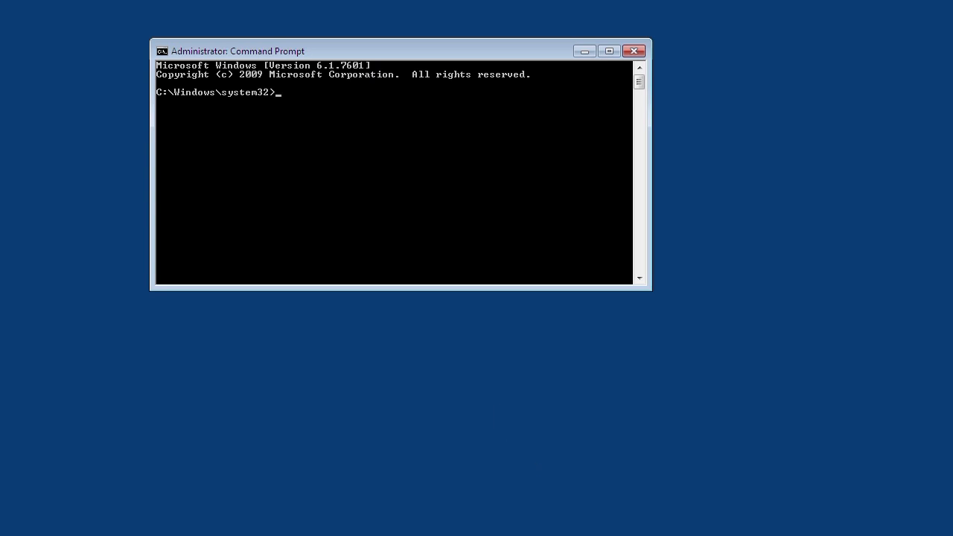
pyautogui.write('m')
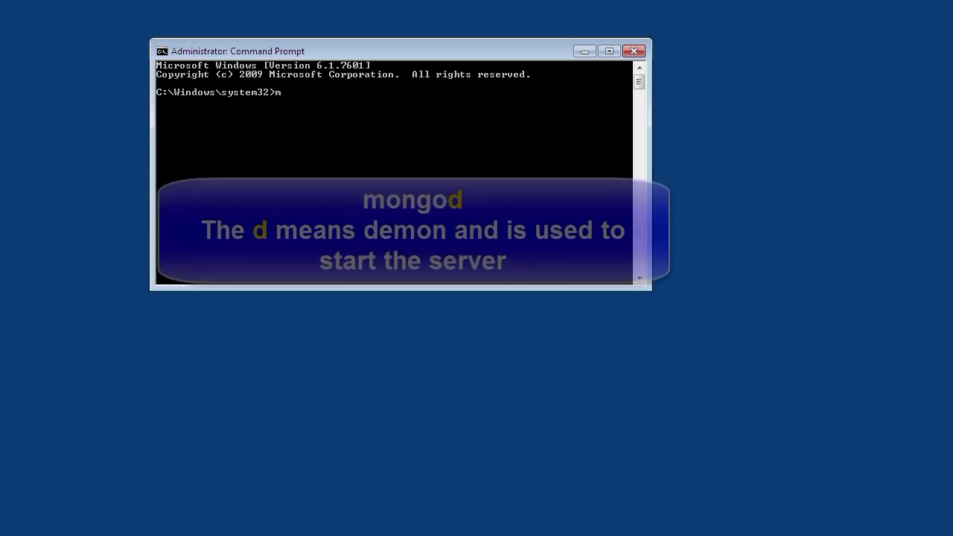
pyautogui.write('ong')
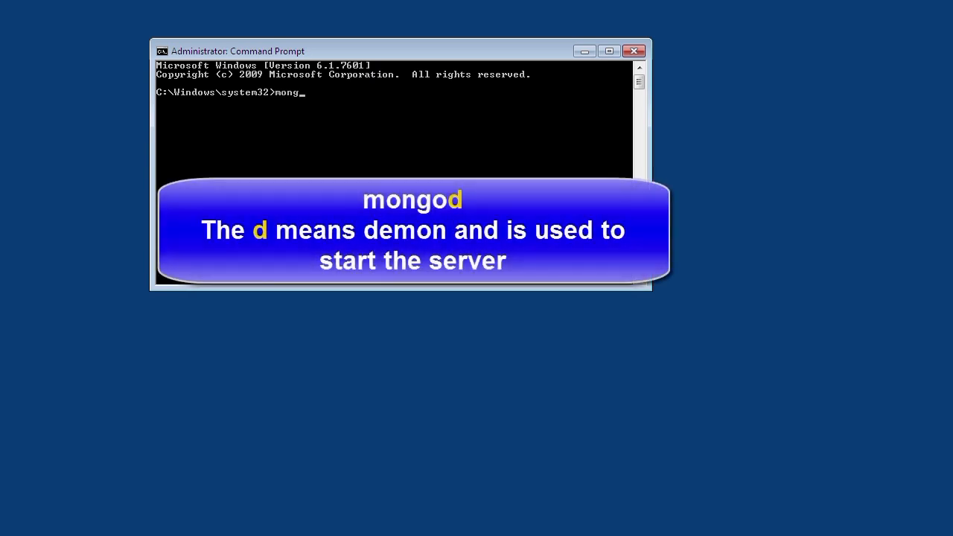
pyautogui.write('od')
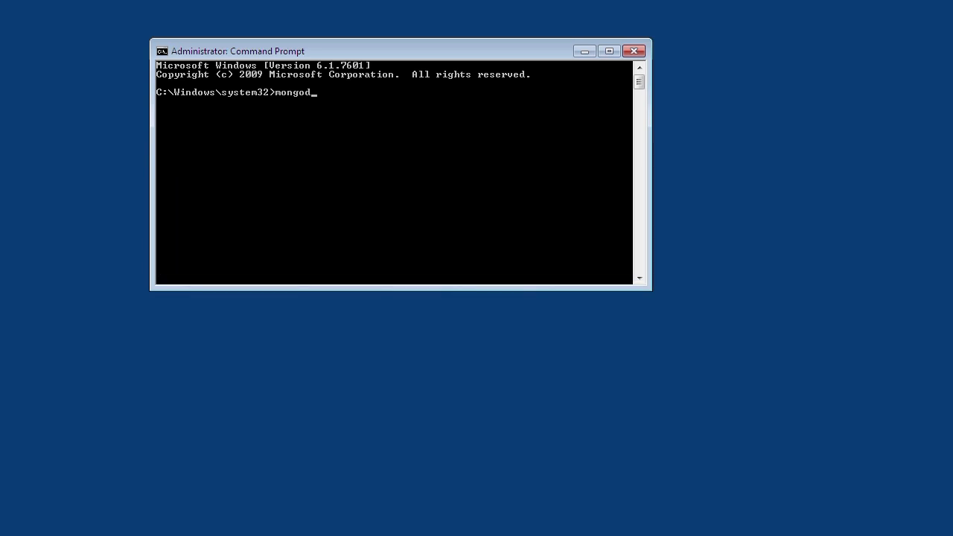
pyautogui.press('Return')
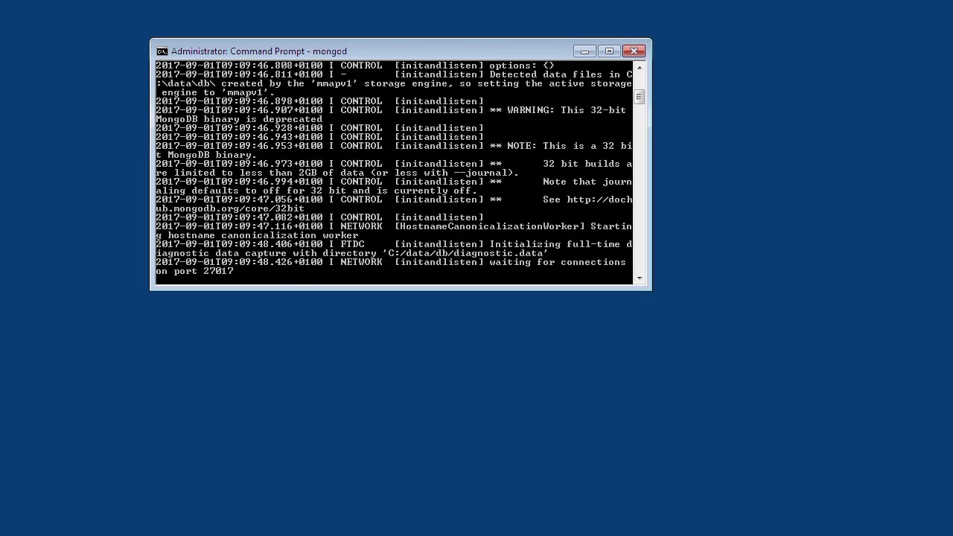
# - Open a second Command Prompt window alongside the one running the MongoDB server
pyautogui.press('super')
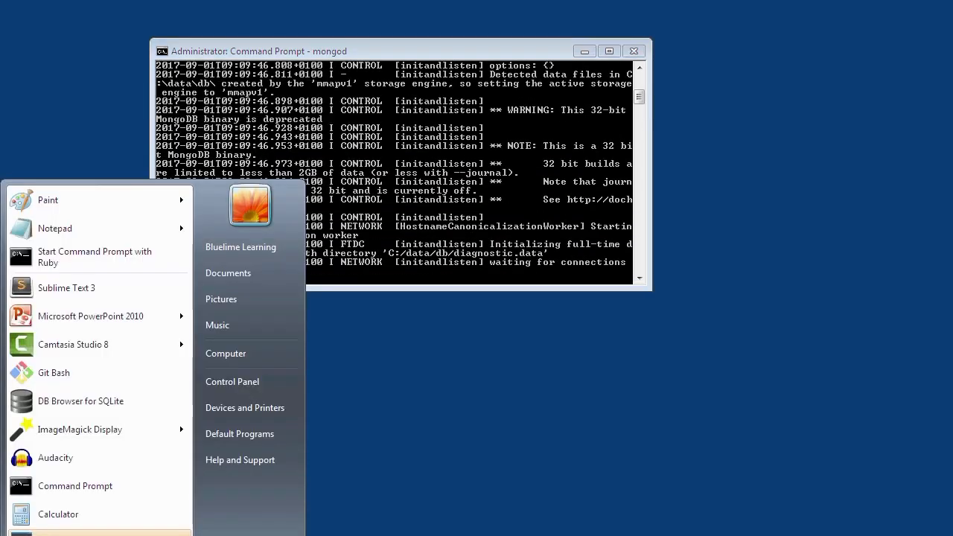
pyautogui.click(71, 493)
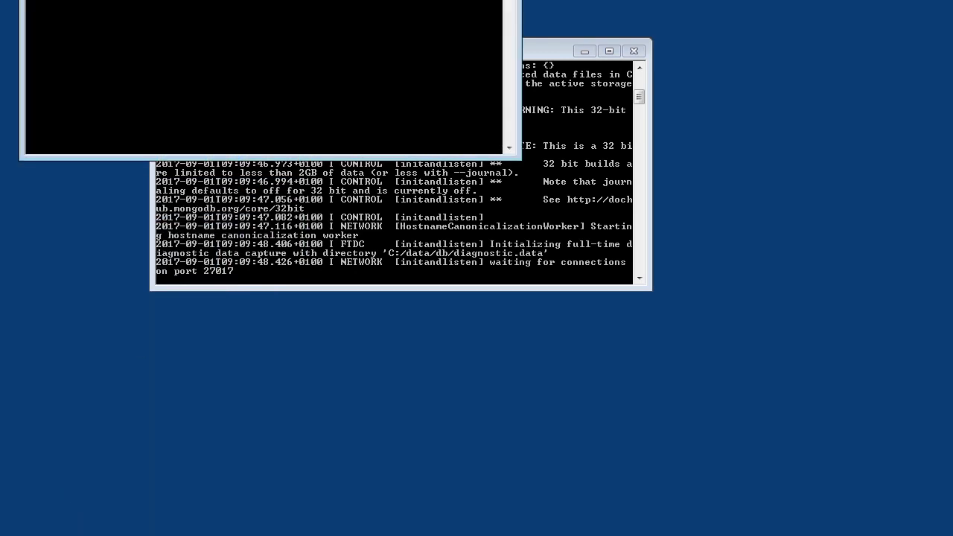
# - Place the second Command Prompt window clear of the server output and start the MongoDB shell in it with the command mongo
pyautogui.moveTo(272, 0); pyautogui.dragTo(707, 283)
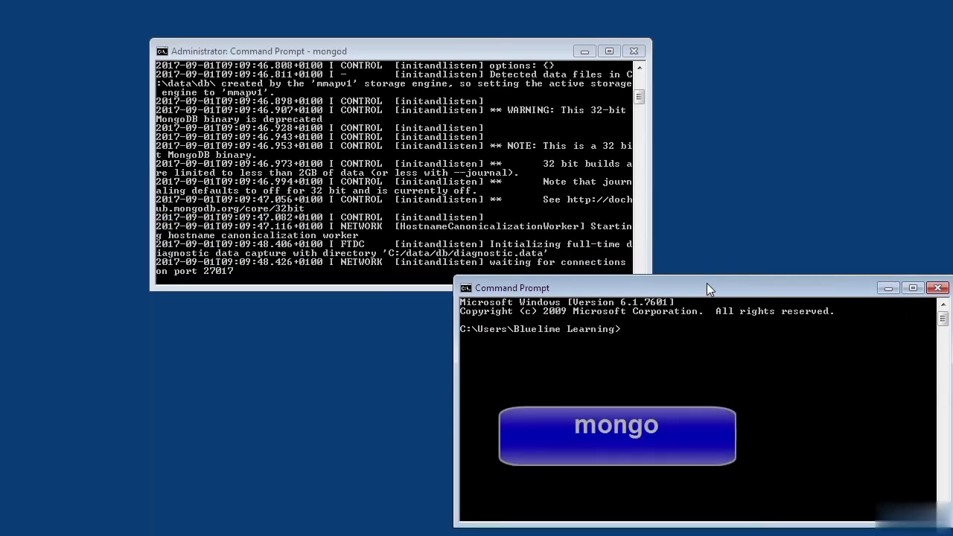
pyautogui.write('mon')
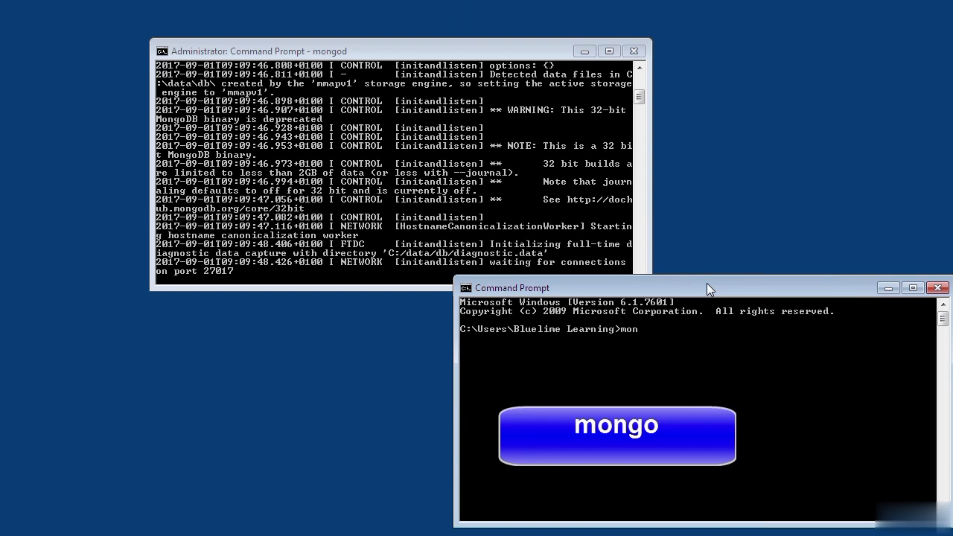
pyautogui.write('go')
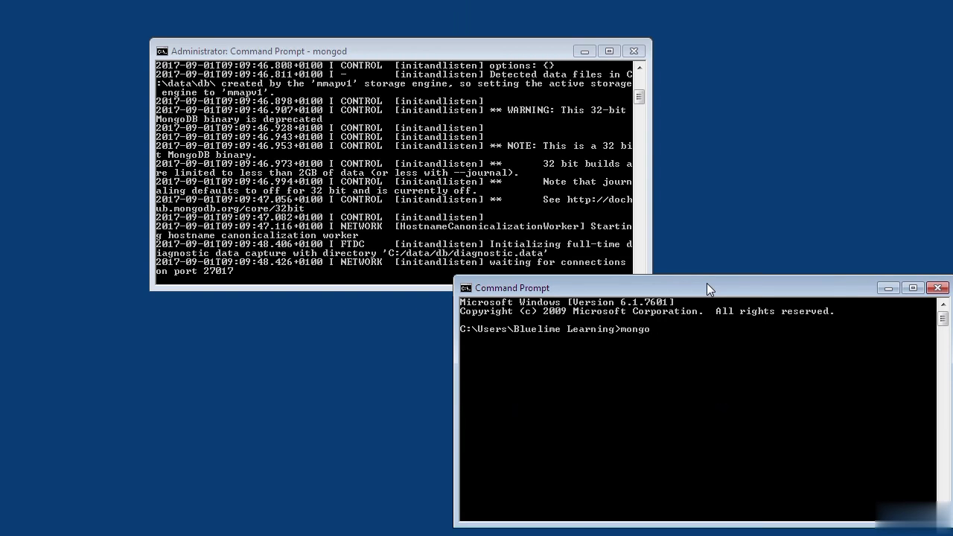
pyautogui.press('Return')
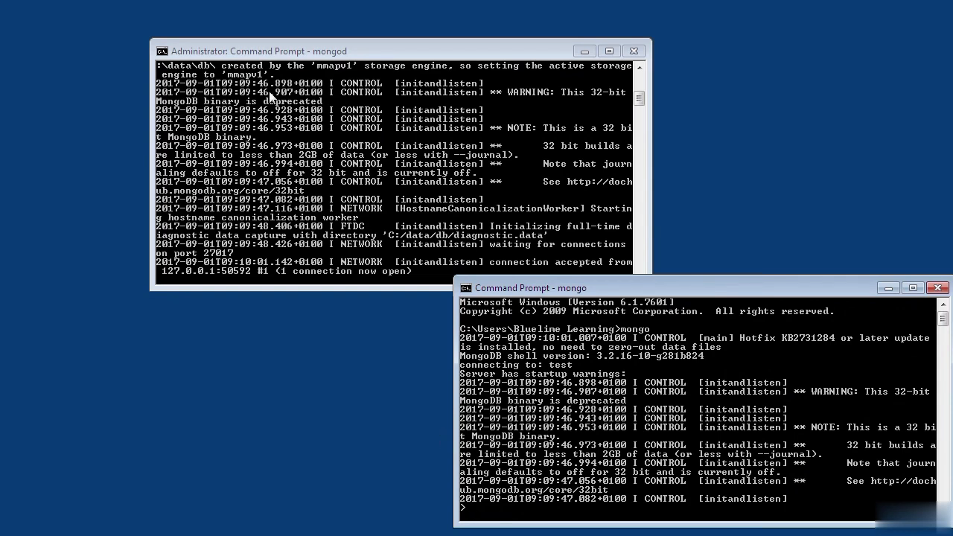
# - Arrange the mongod and mongo windows so both outputs can be read, and minimize the Notepad window with the Path text
pyautogui.moveTo(364, 46); pyautogui.dragTo(239, 41)
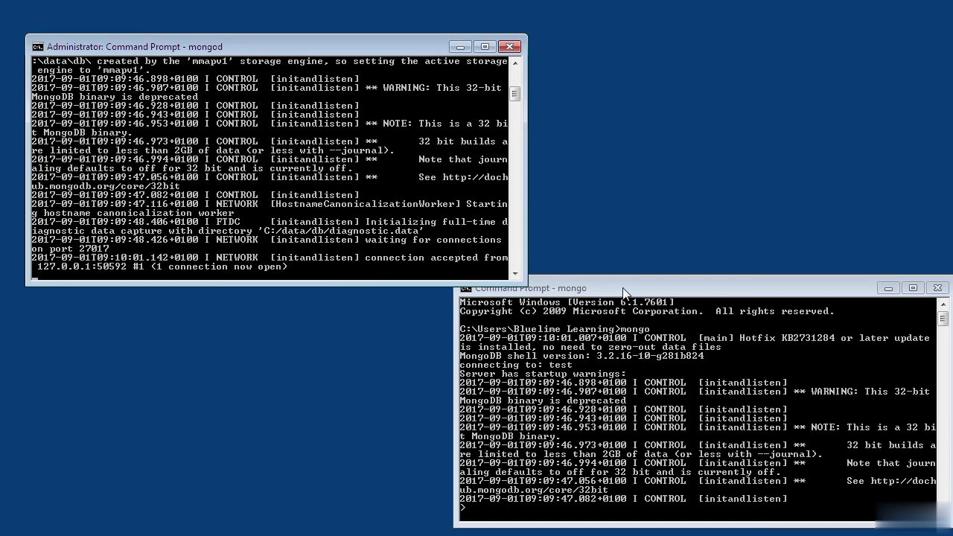
pyautogui.moveTo(624, 288); pyautogui.dragTo(604, 189)
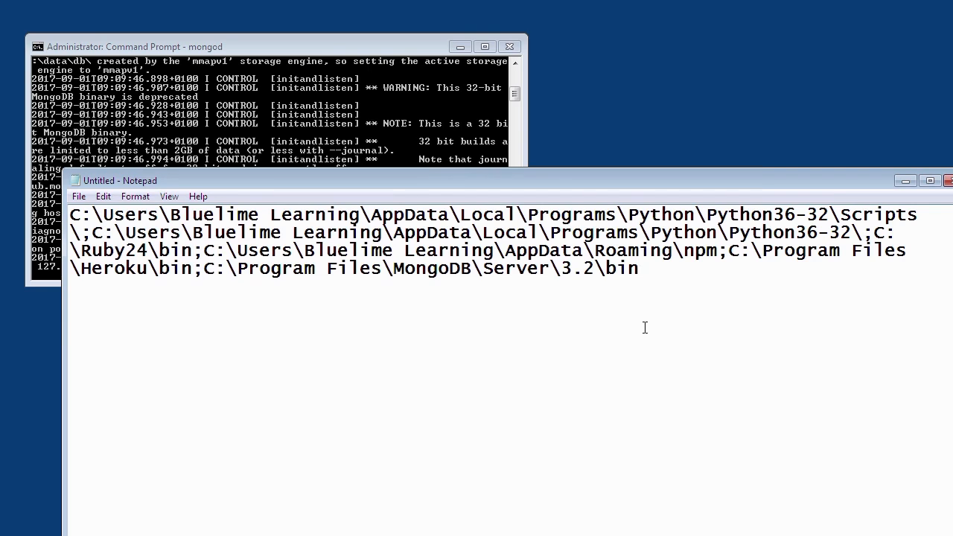
pyautogui.click(906, 183)
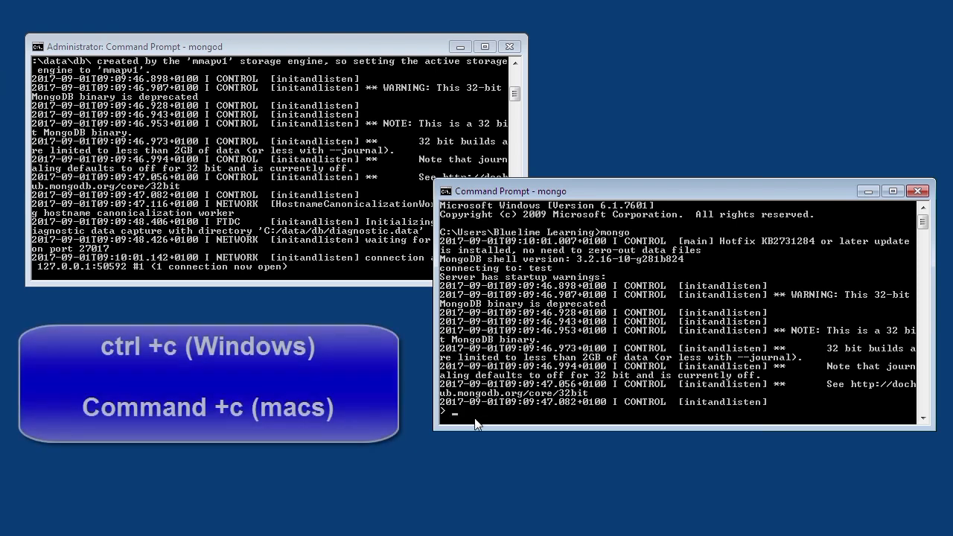
# - Interrupt the MongoDB shell to end its connection and close its Command Prompt window
pyautogui.hotkey('ctrl', 'c')
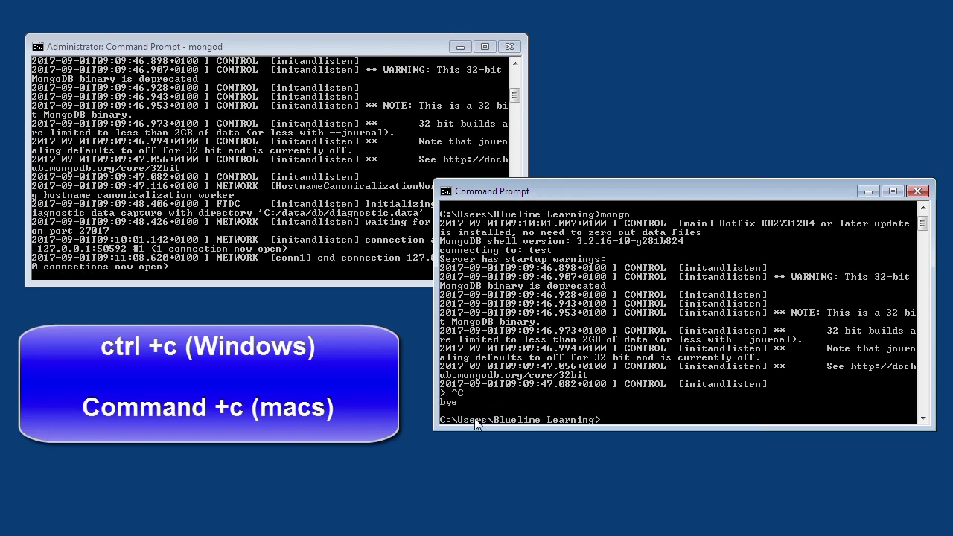
pyautogui.click(917, 191)
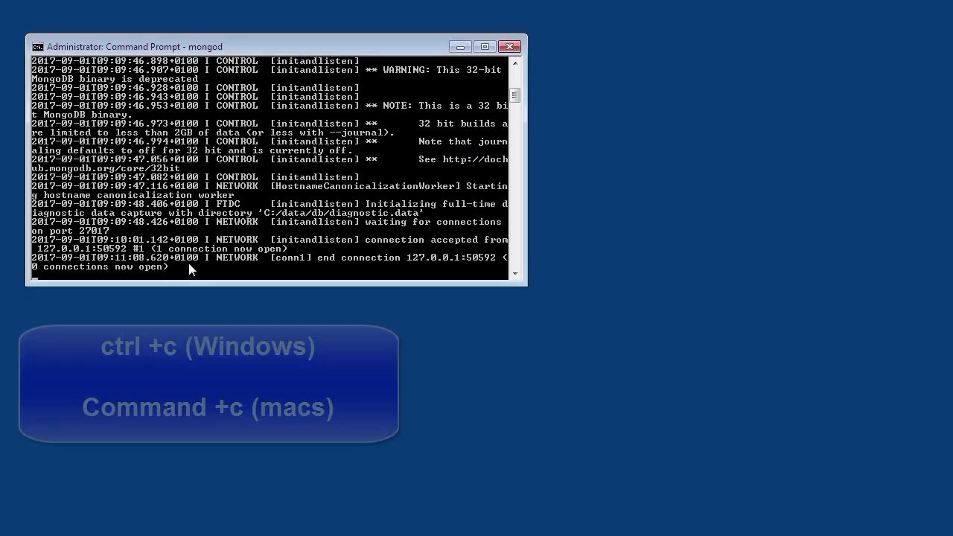
# - Stop the running MongoDB server and close the administrator Command Prompt with the command exit
pyautogui.hotkey('ctrl', 'c')
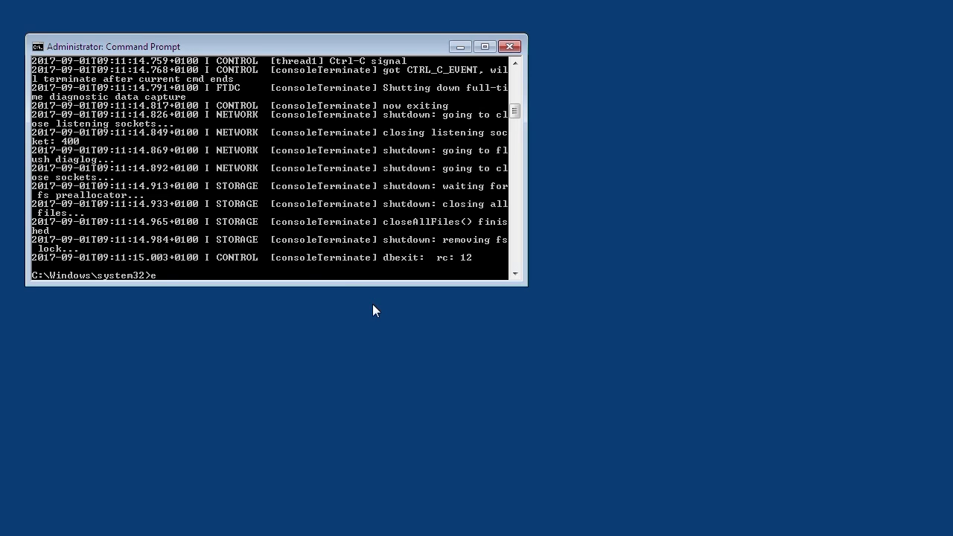
pyautogui.write('exit')
pyautogui.press('Return')
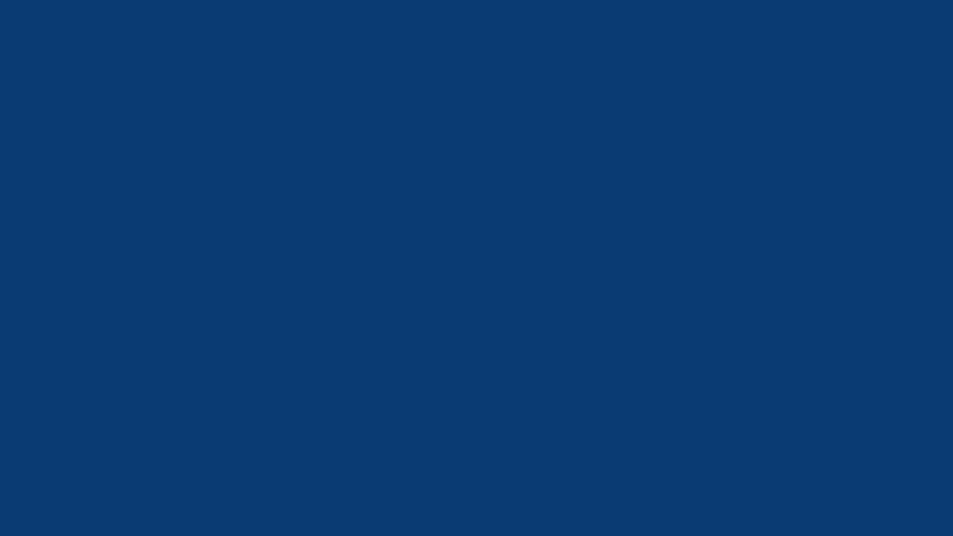